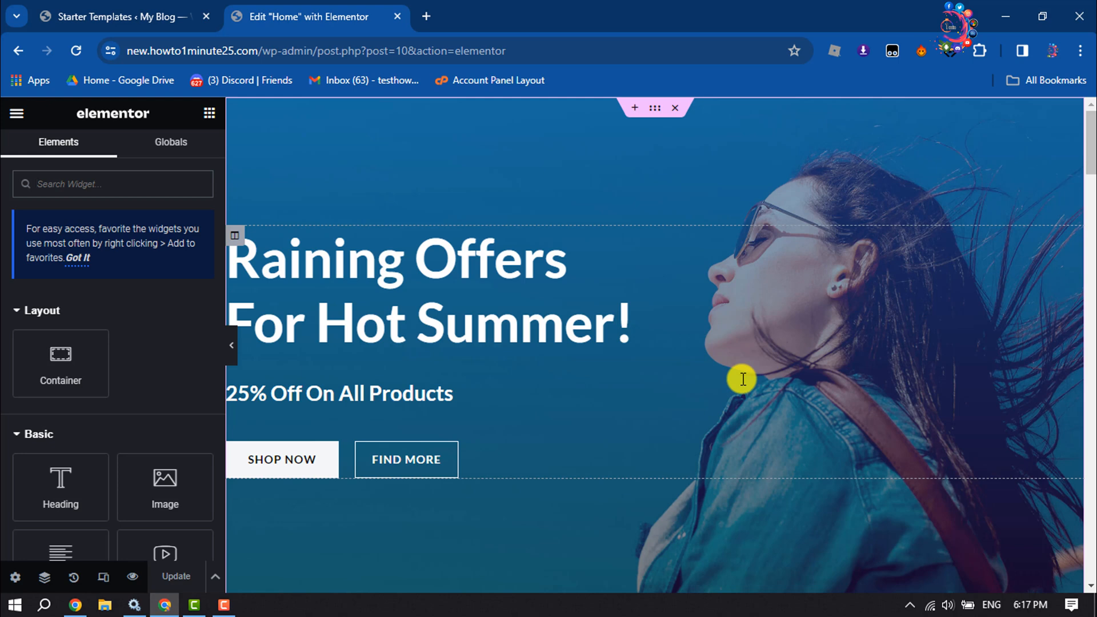
- Add a single container with downward direction directly above the Featured Products section
scroll(743, 378, down, 15)
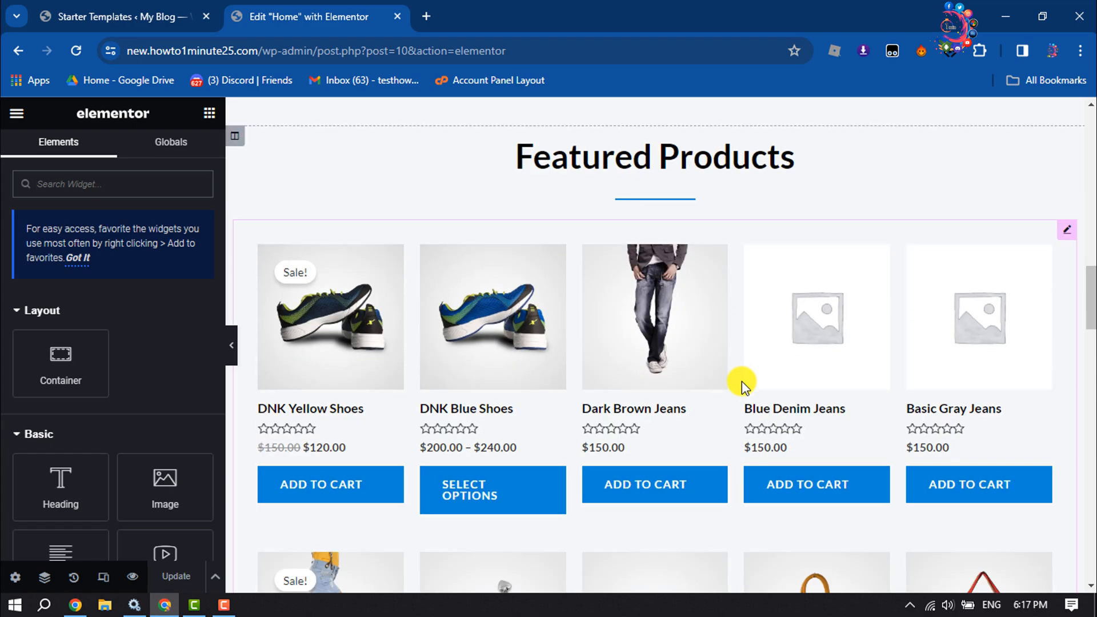
scroll(741, 382, up, 4)
scroll(795, 416, down, 15)
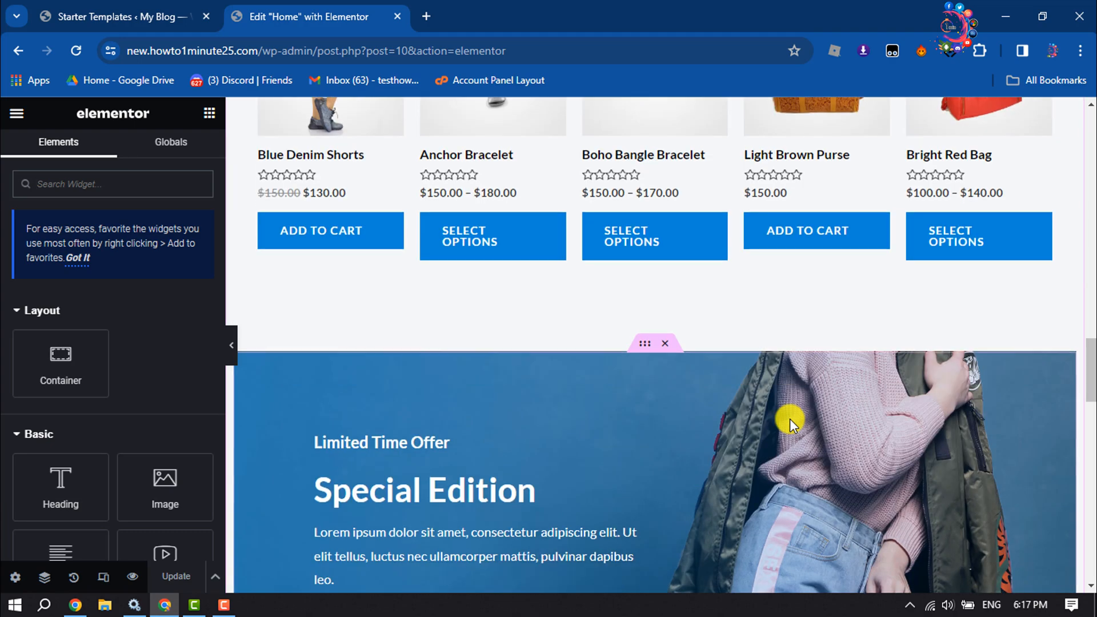
scroll(789, 419, up, 12)
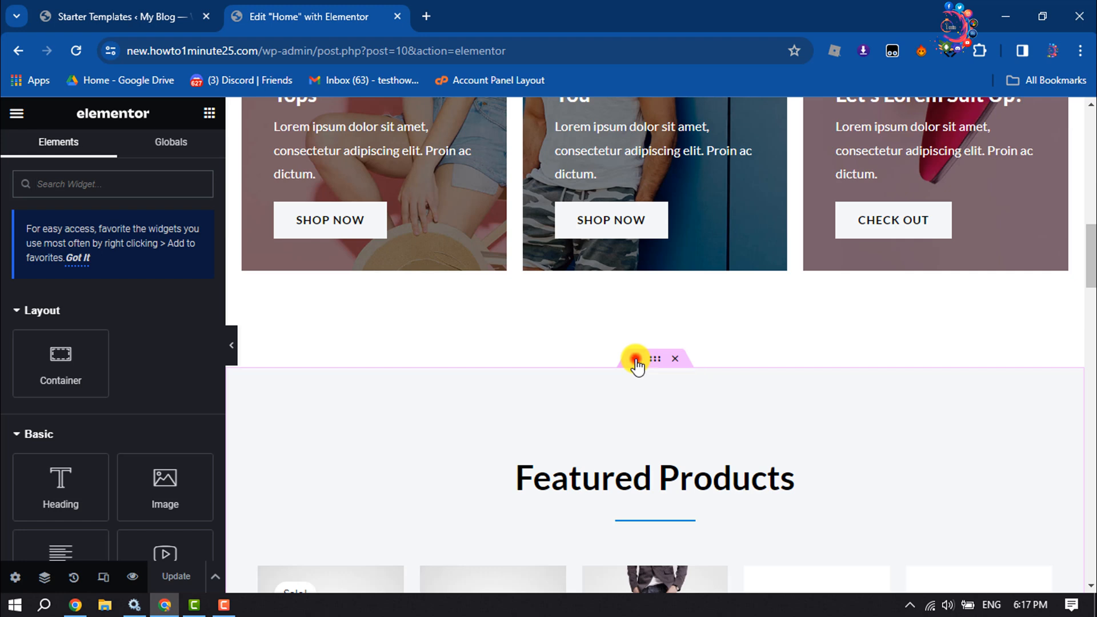
click(635, 360)
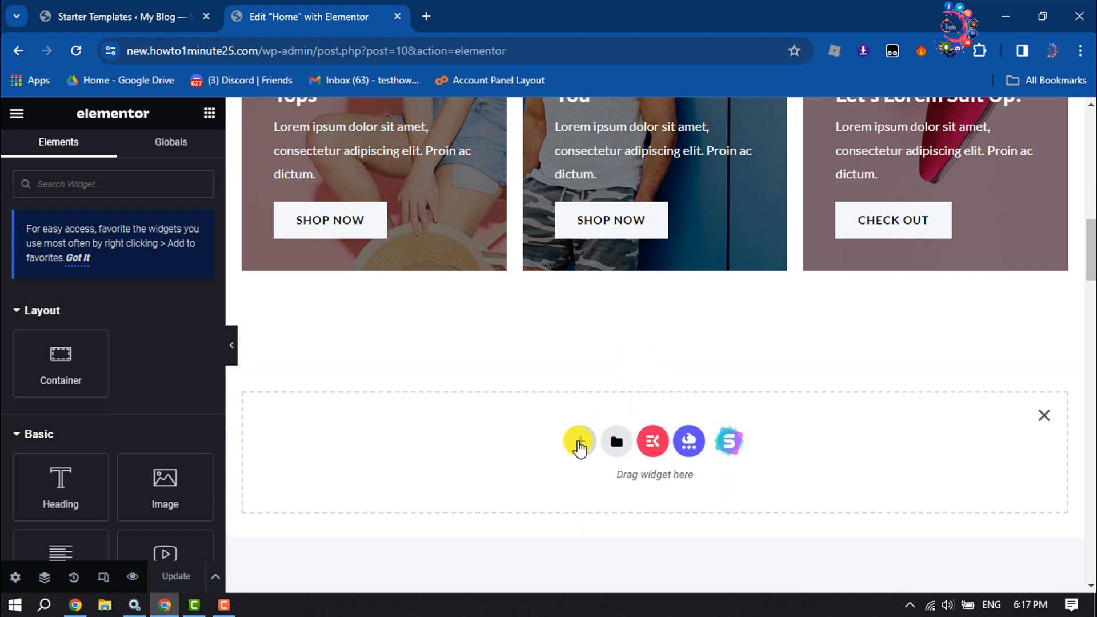
click(578, 444)
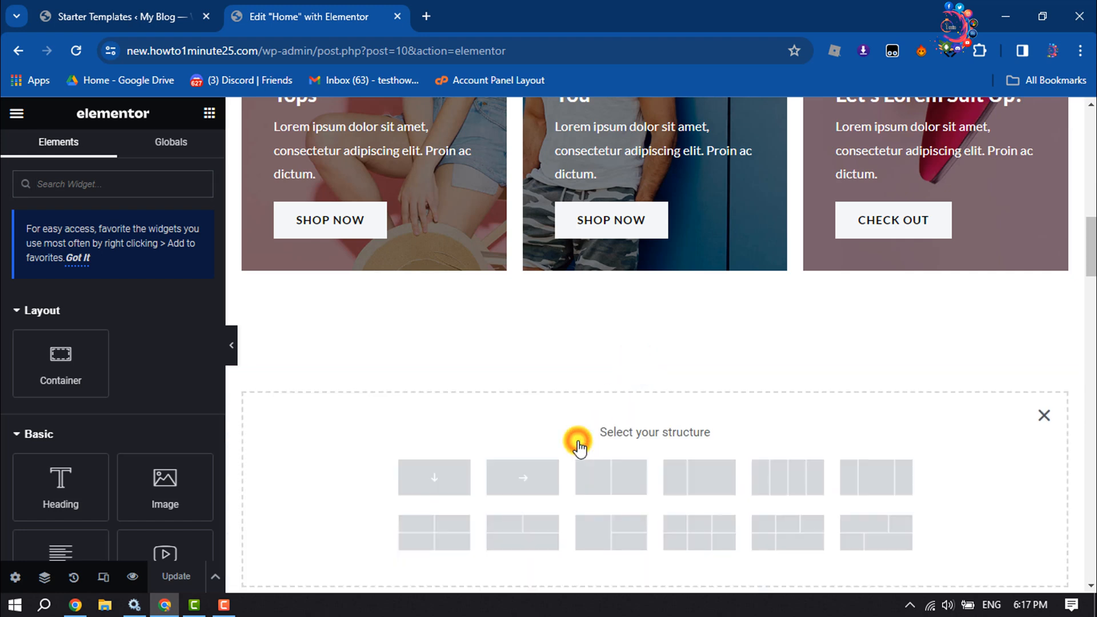
scroll(416, 480, down, 3)
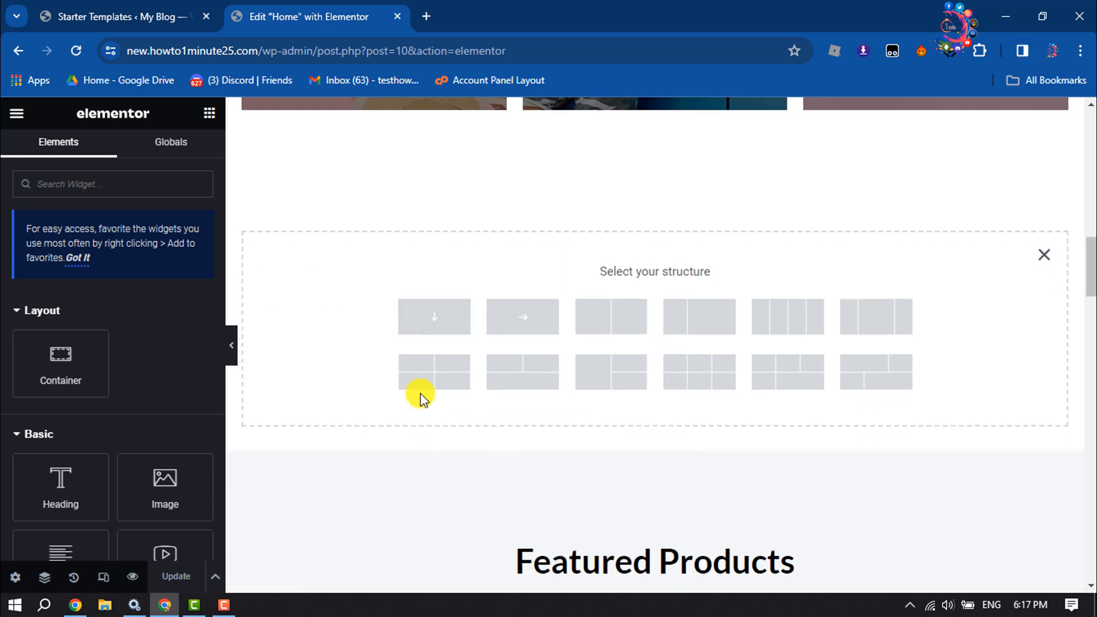
click(432, 320)
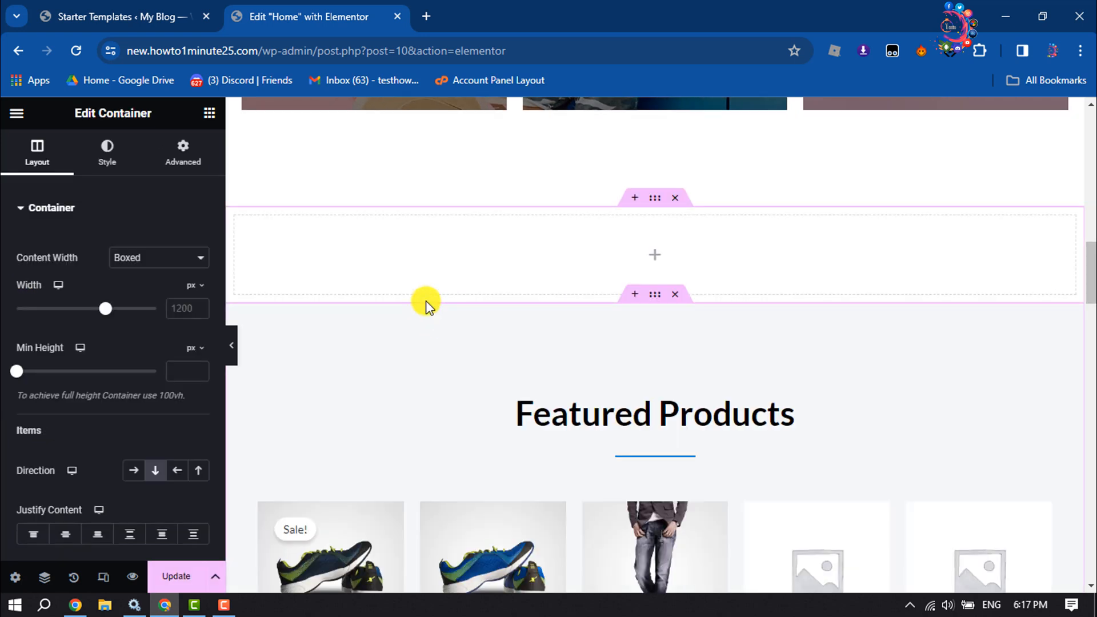
- Find the Image Carousel widget by searching "image ca" and place it in the new empty container
click(209, 114)
click(113, 185)
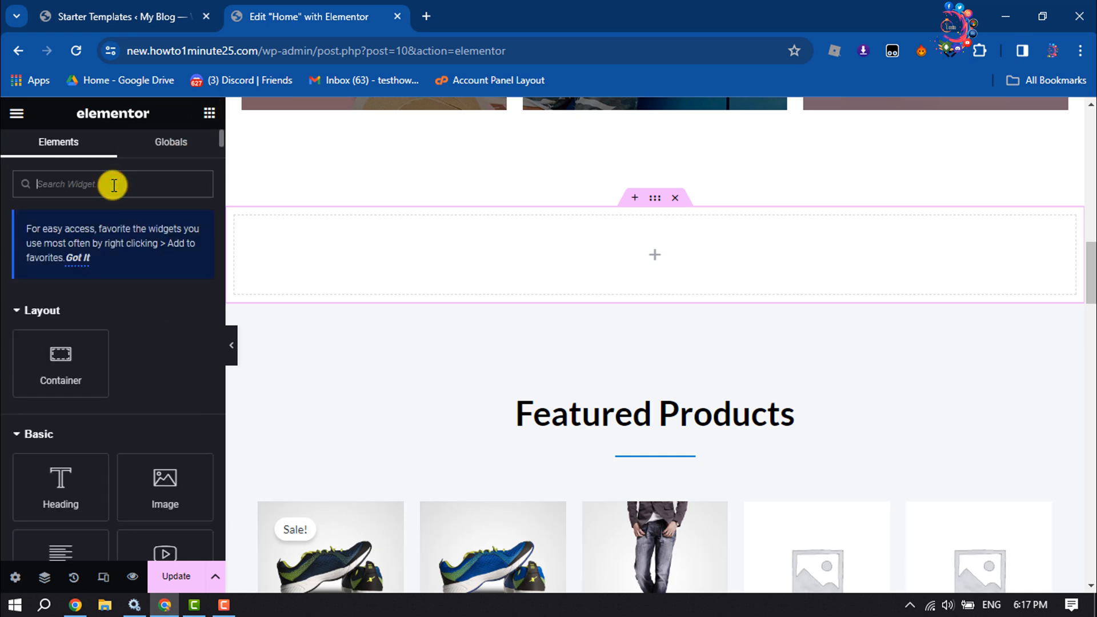
text(i)
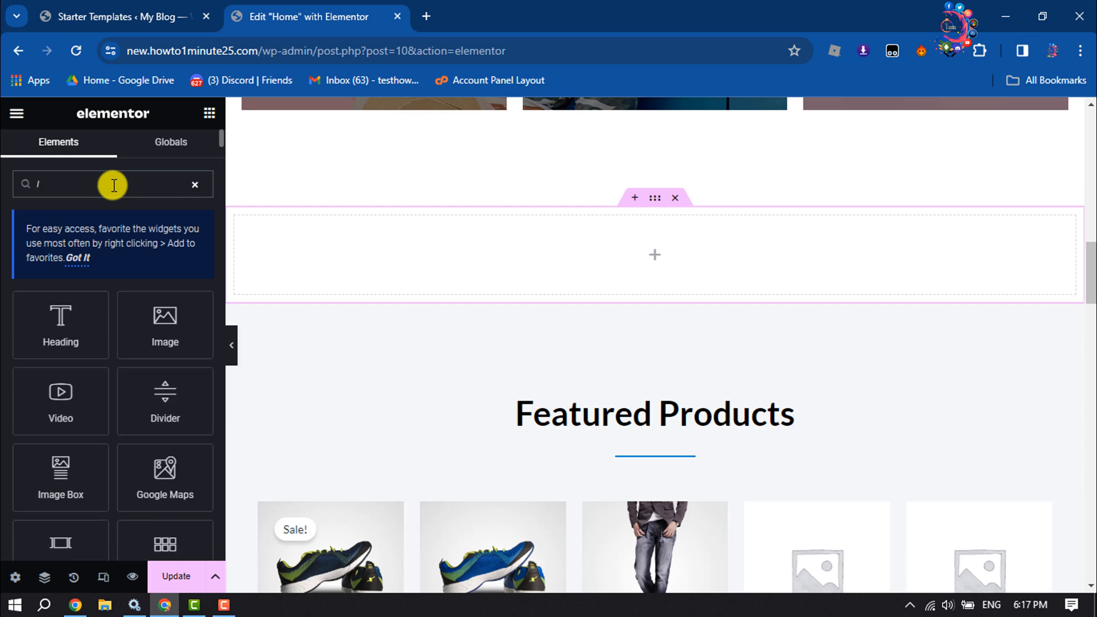
key(BackSpace)
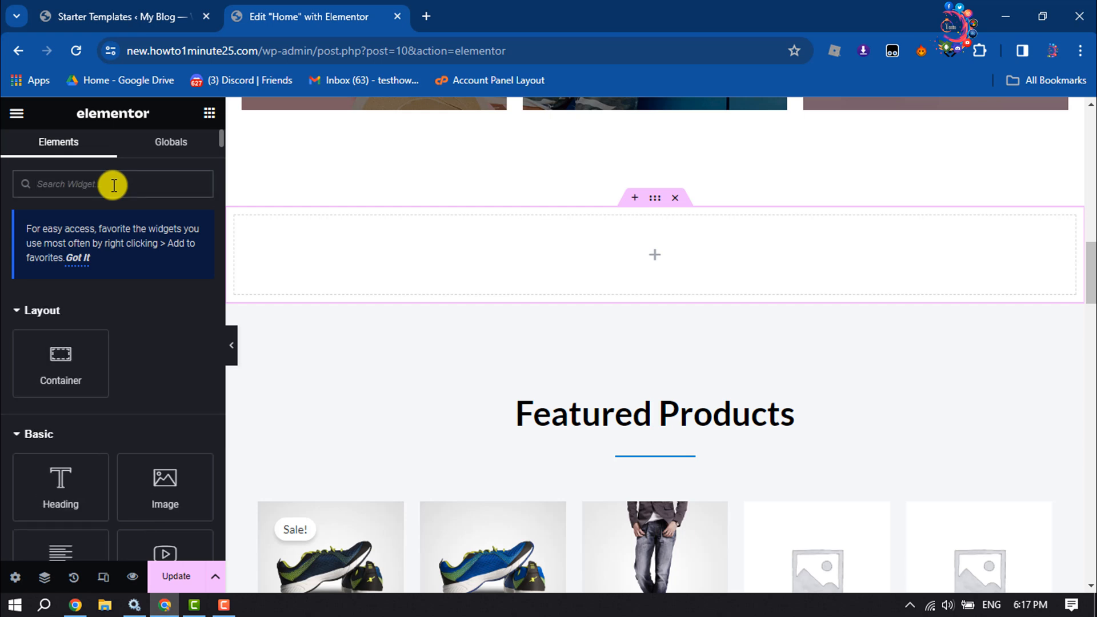
text(image ca)
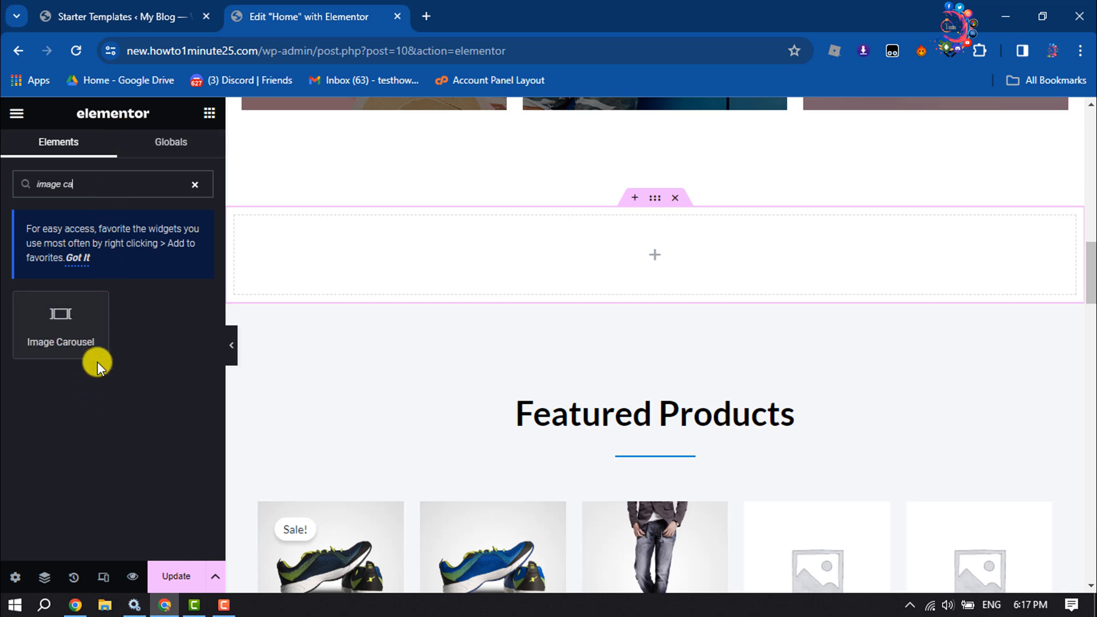
drag(47, 345, 664, 249)
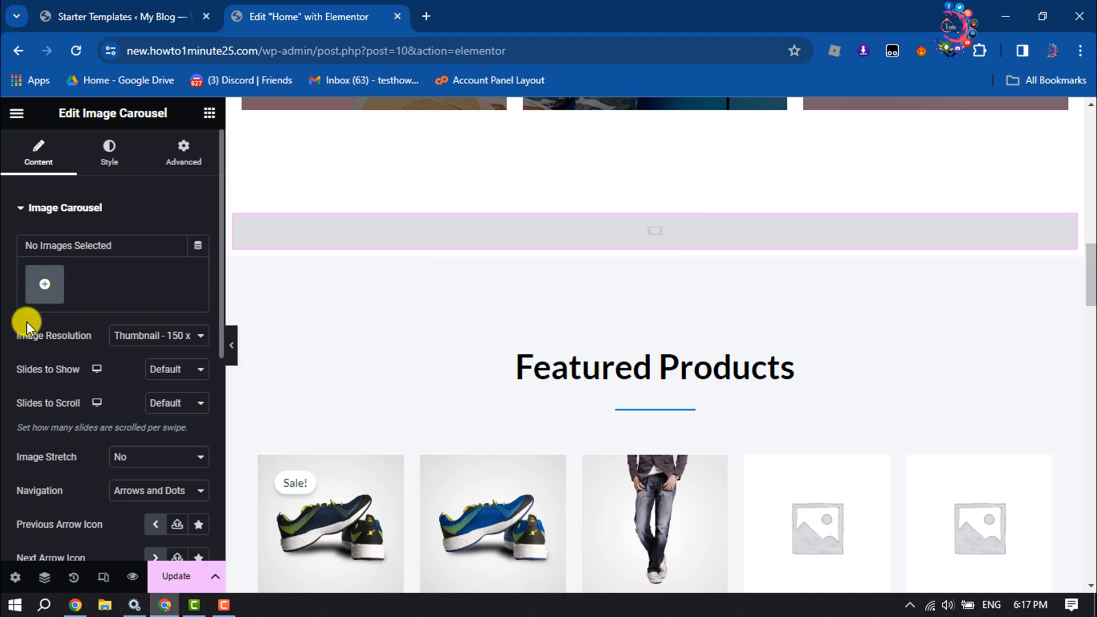
- Select the yellow, blue and pink handbag images from the media library for the carousel's gallery
click(48, 286)
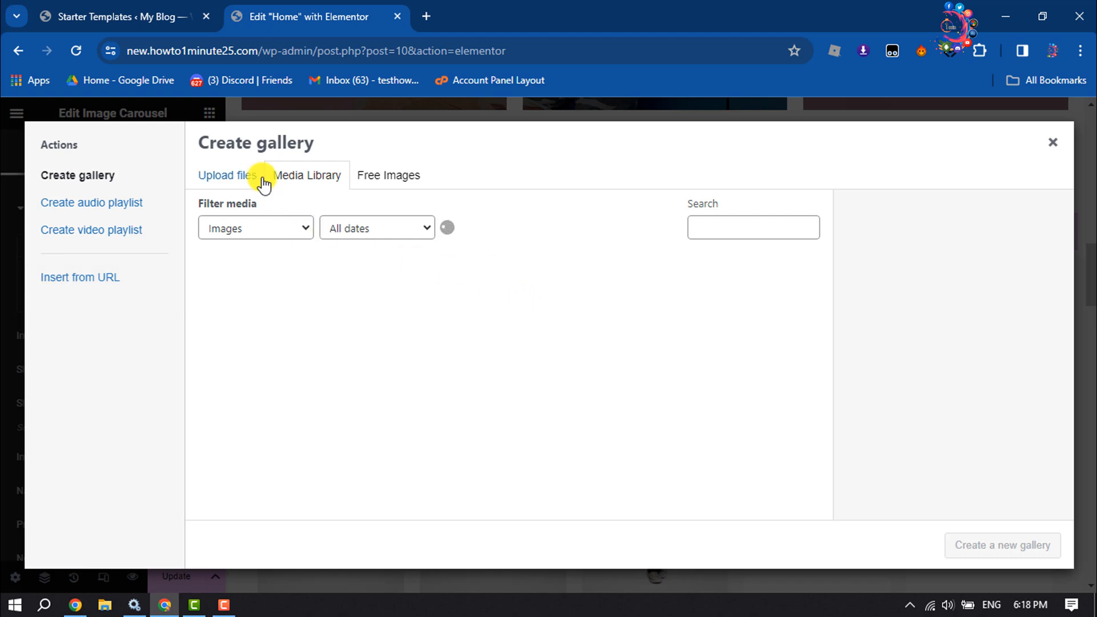
click(240, 176)
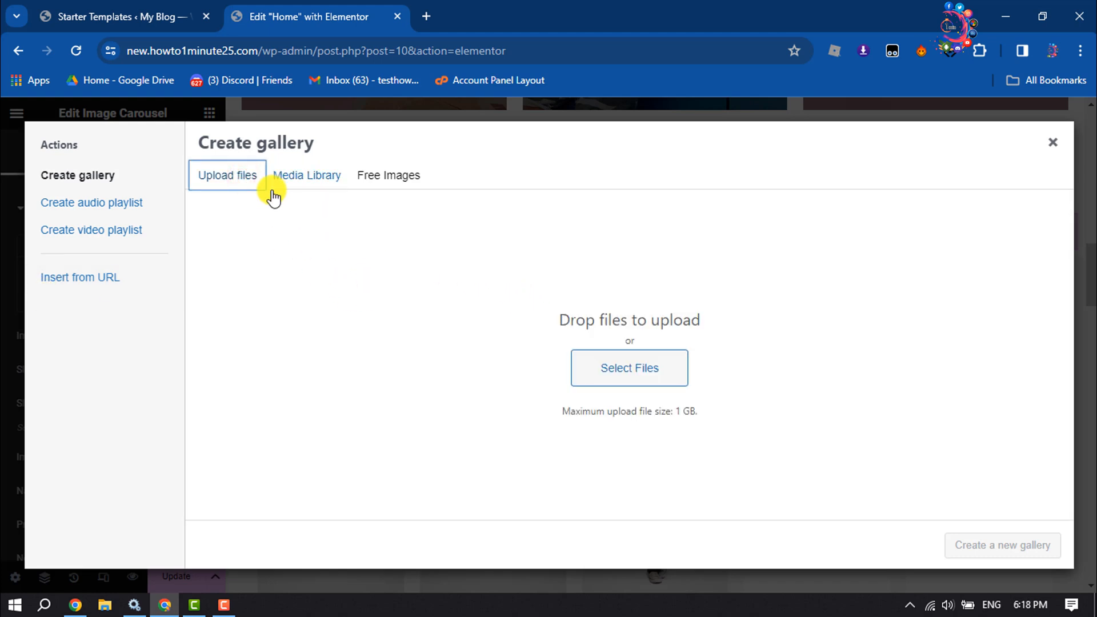
click(318, 182)
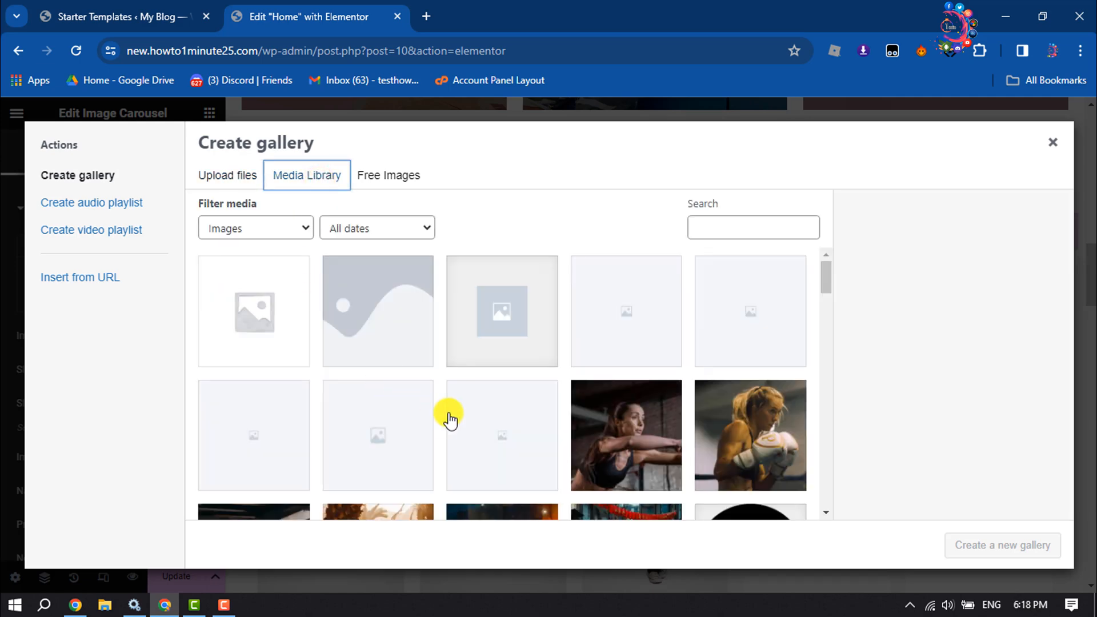
scroll(534, 392, down, 8)
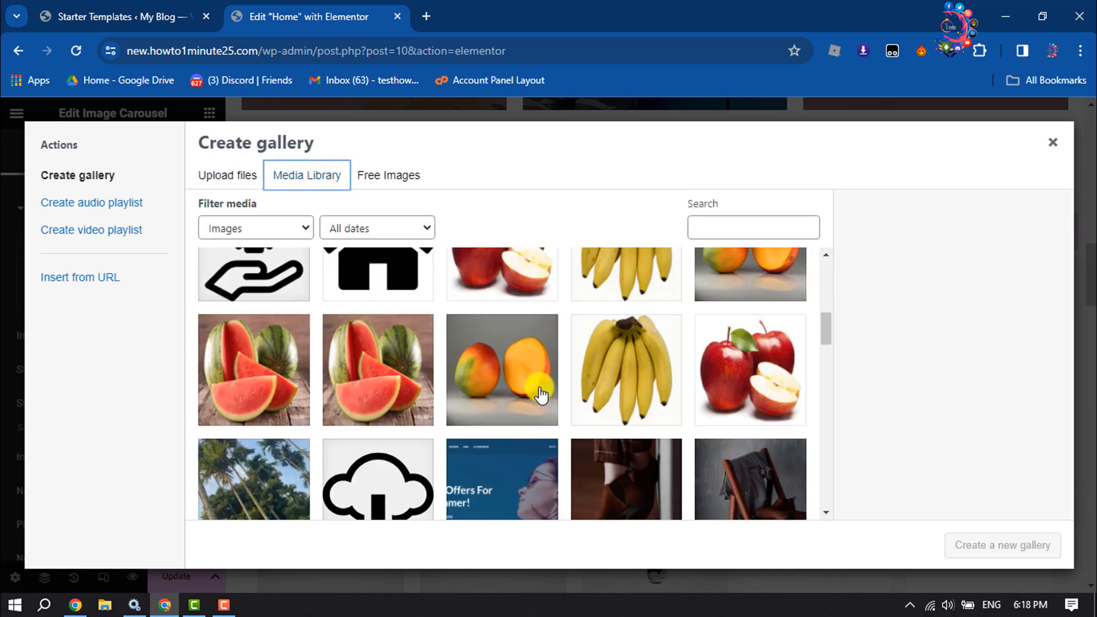
scroll(541, 394, down, 8)
scroll(648, 416, up, 12)
scroll(609, 370, down, 2)
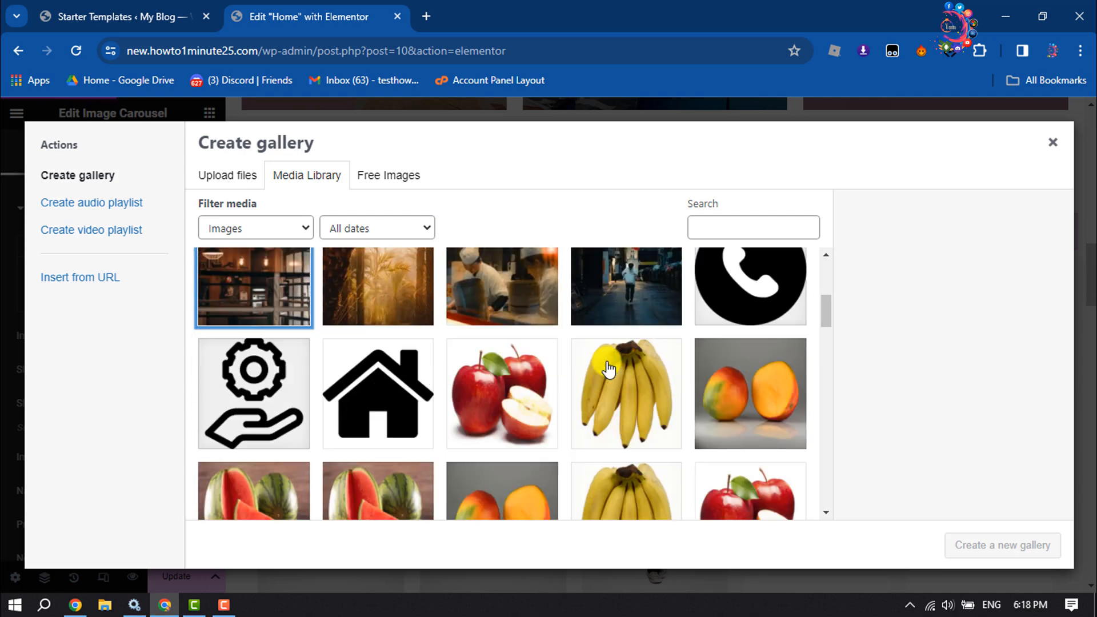
scroll(609, 370, down, 8)
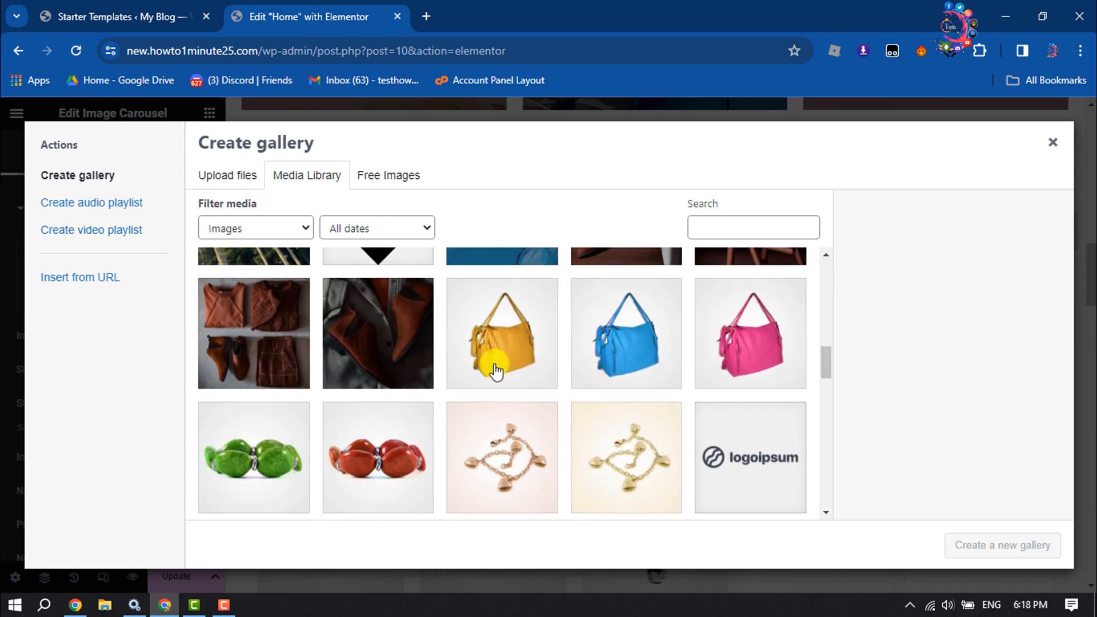
click(496, 371)
click(637, 354)
click(747, 338)
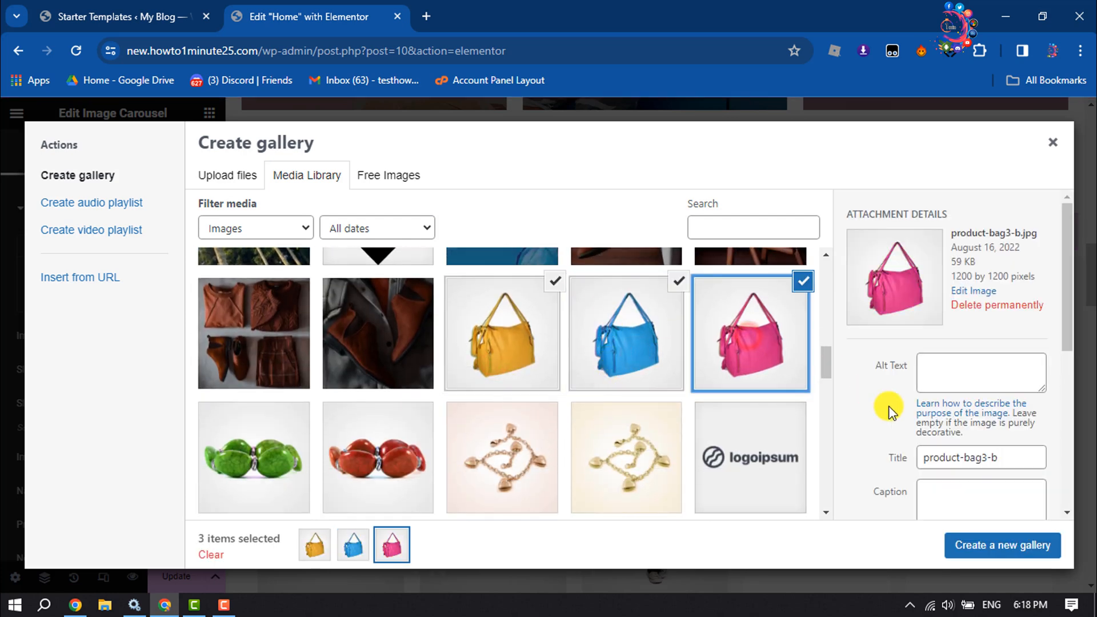
- Create the gallery from the selected images, move the pink bag between the yellow and blue ones, and insert it into the carousel
click(983, 550)
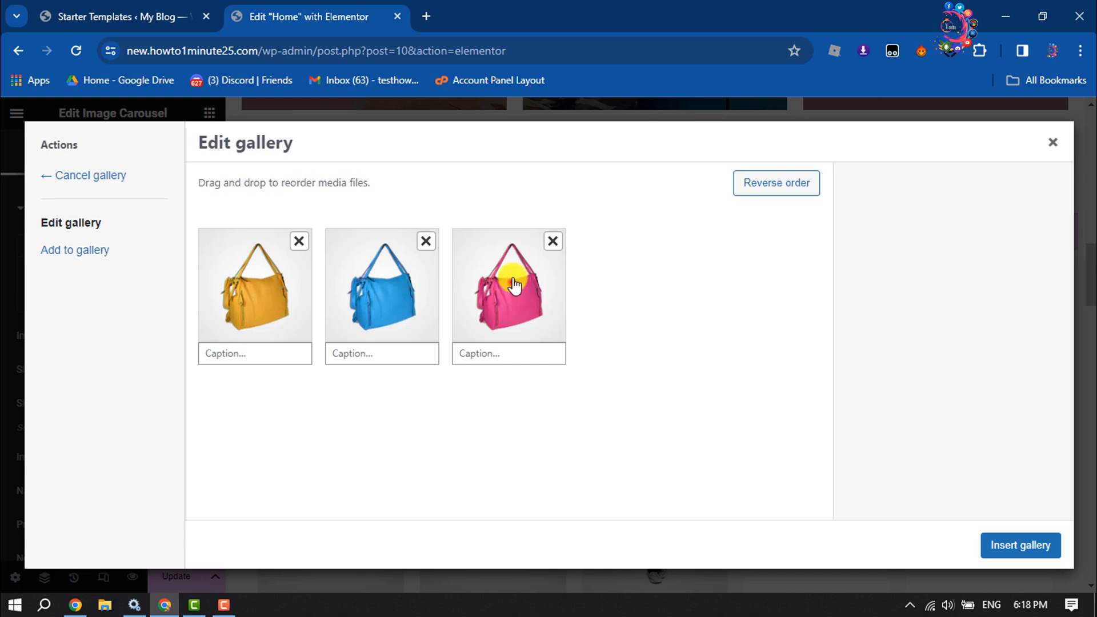
drag(514, 289, 380, 288)
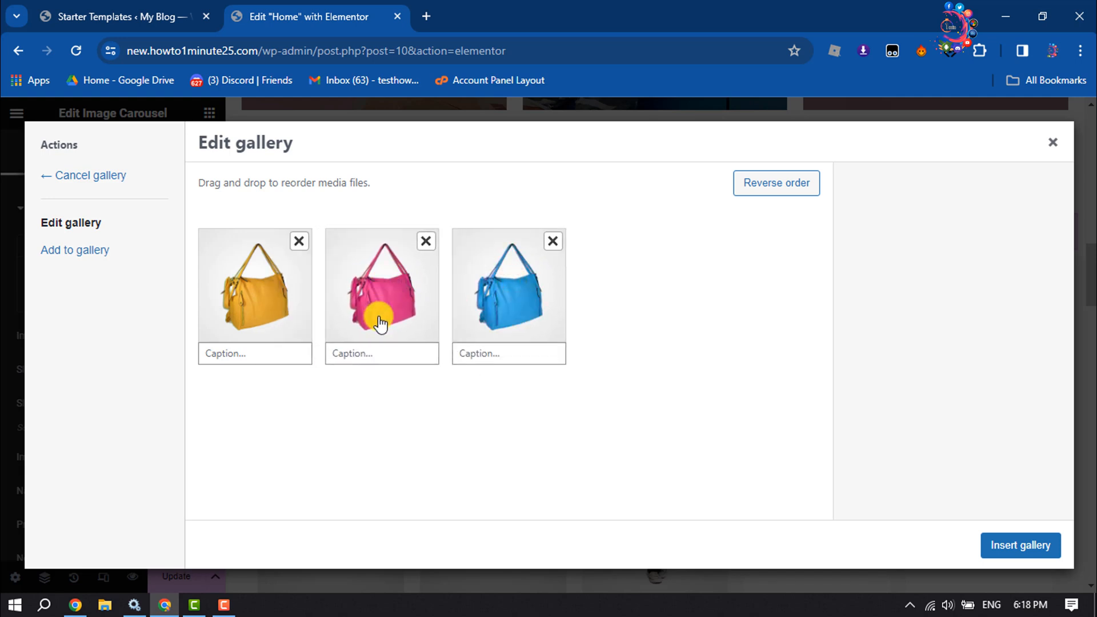
click(1011, 552)
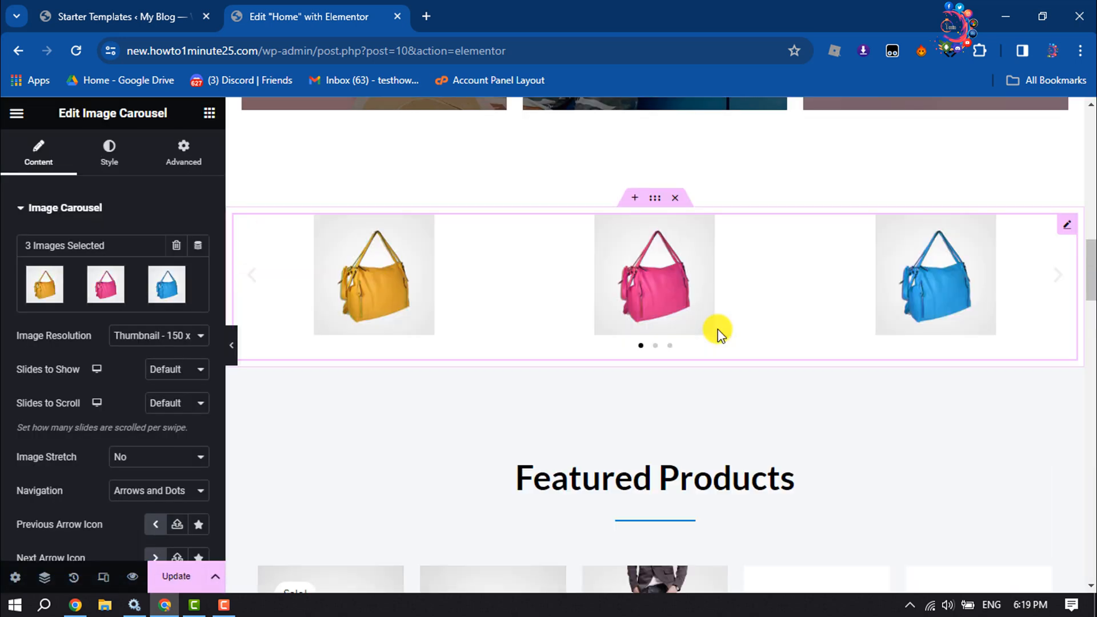
- Preview the three-image carousel by swiping it and advancing through its slides with the next arrow
drag(976, 281, 767, 293)
click(1058, 276)
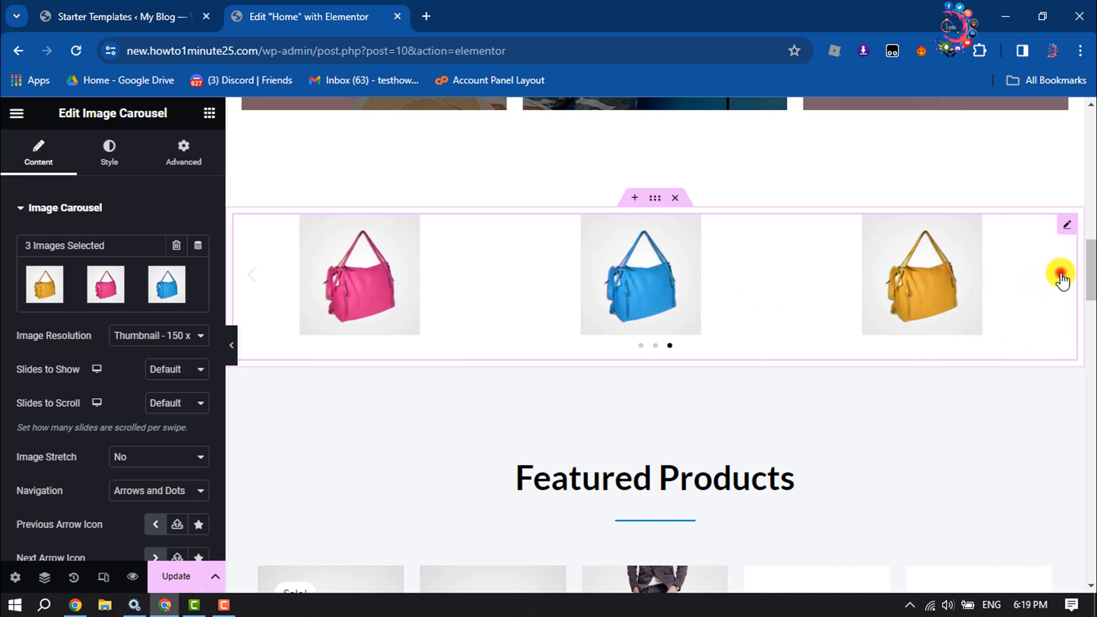
click(1060, 277)
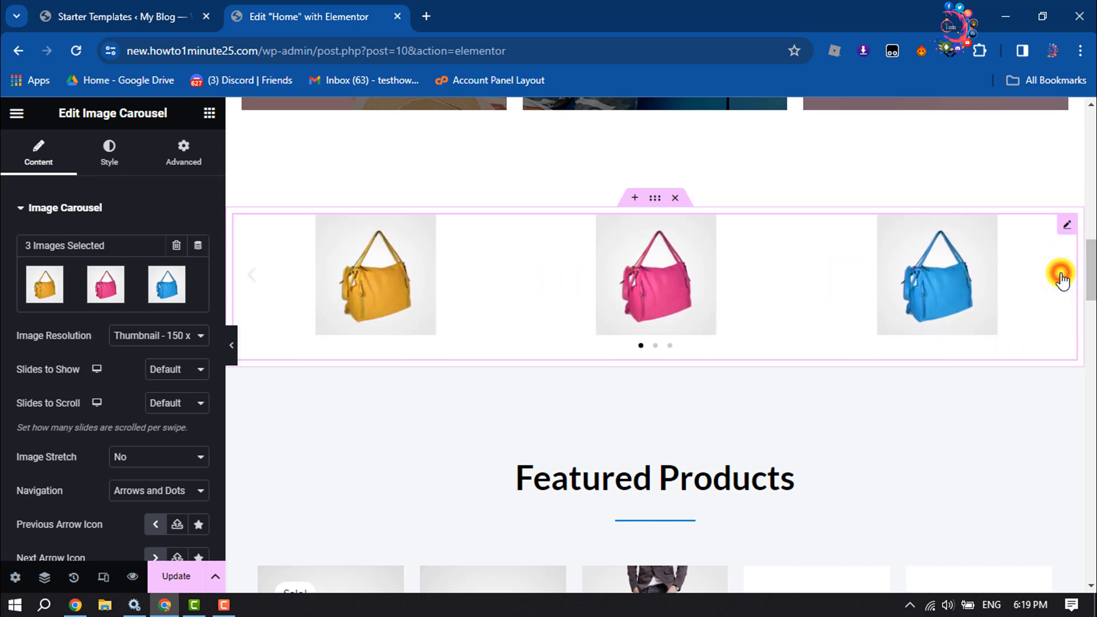
click(1060, 278)
click(1061, 277)
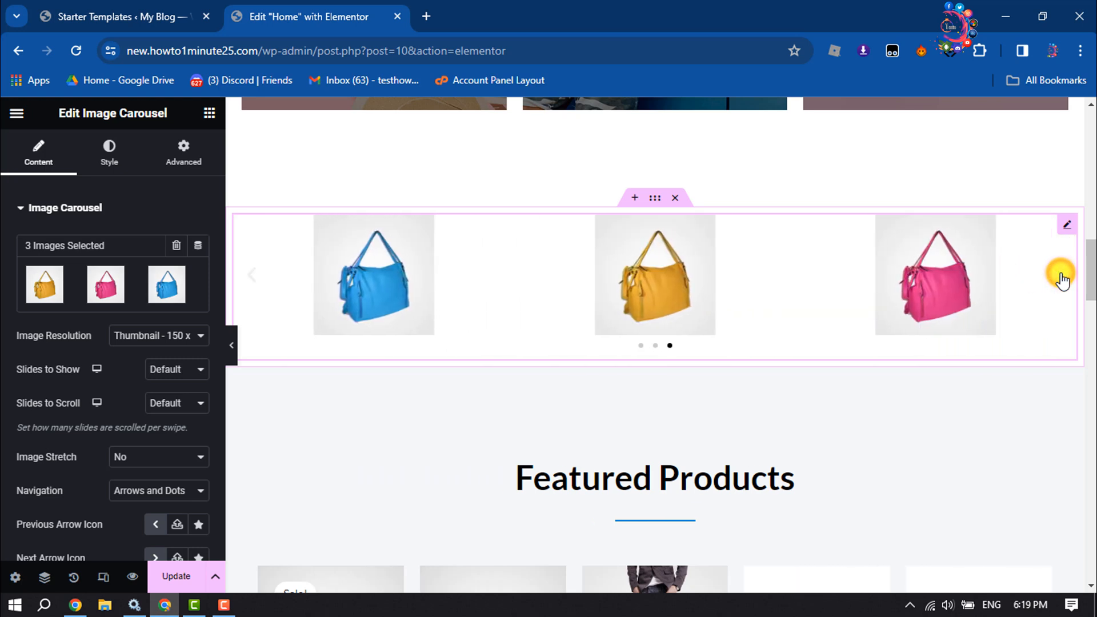
click(1060, 278)
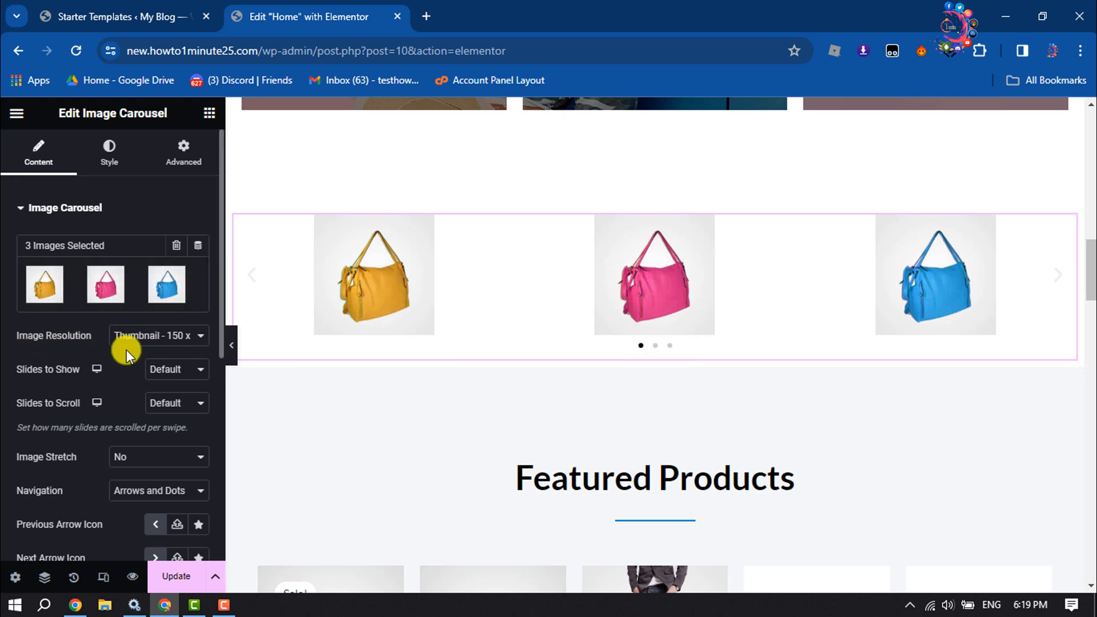
- Review the image resolution choices without changing them, and set the carousel's Slides to Show to 1
click(169, 342)
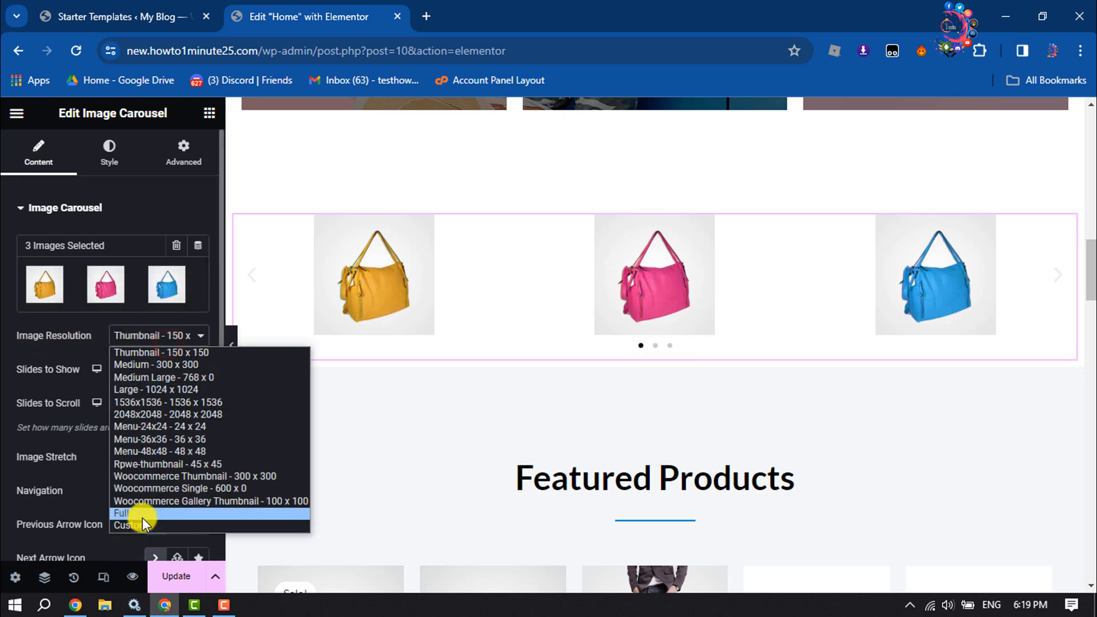
click(3, 423)
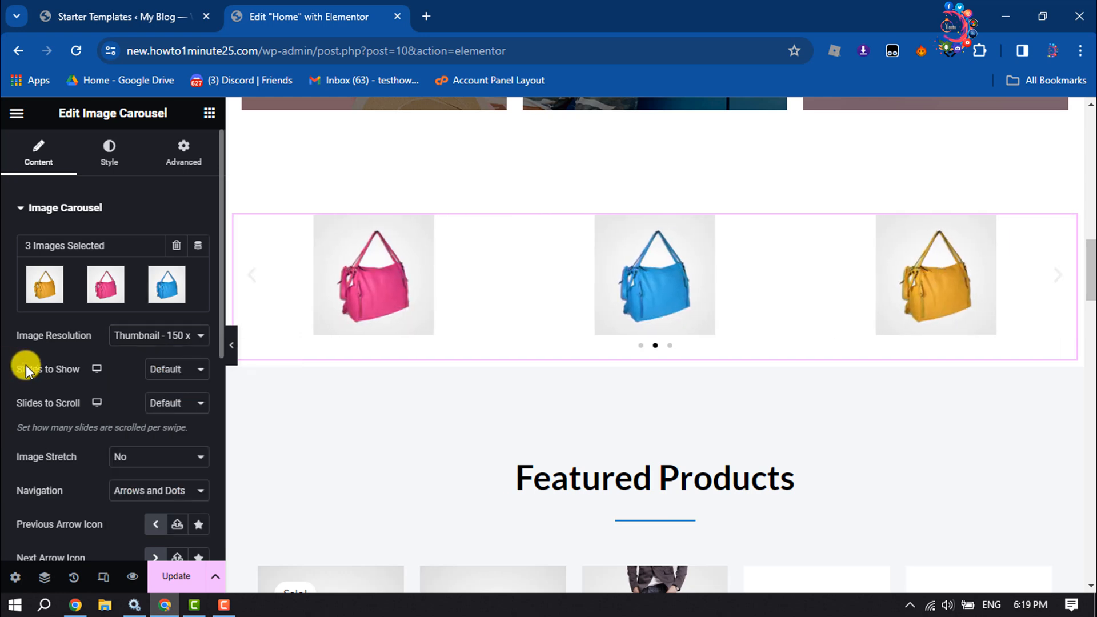
click(184, 371)
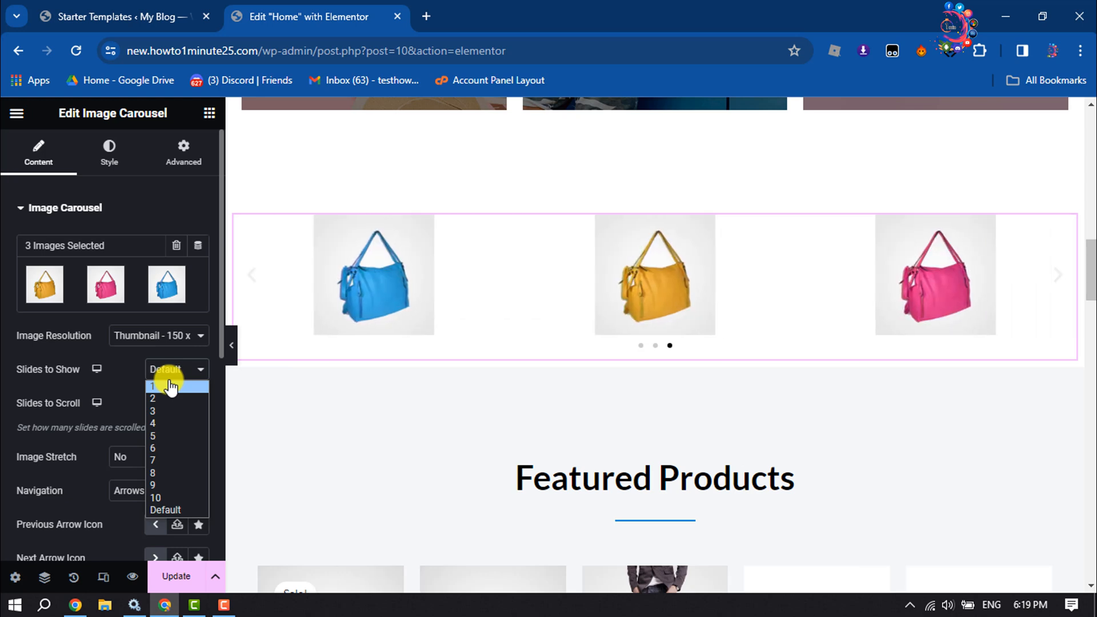
click(167, 378)
click(171, 366)
click(166, 390)
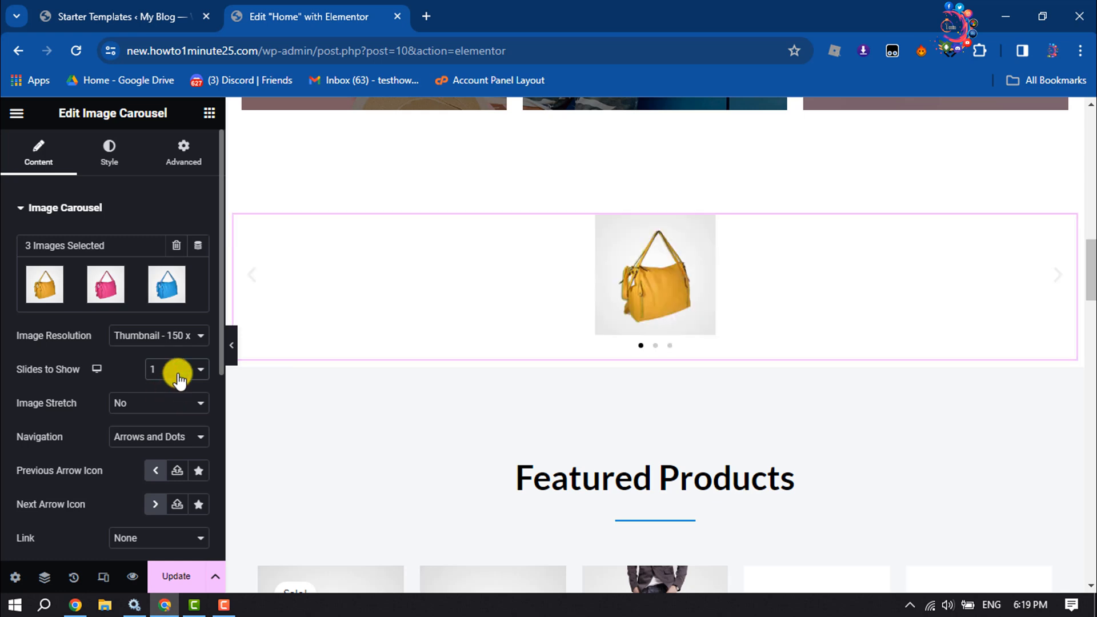
- Preview the single-slide carousel by advancing with the next arrow and jumping to the last slide with its navigation dot
click(1058, 283)
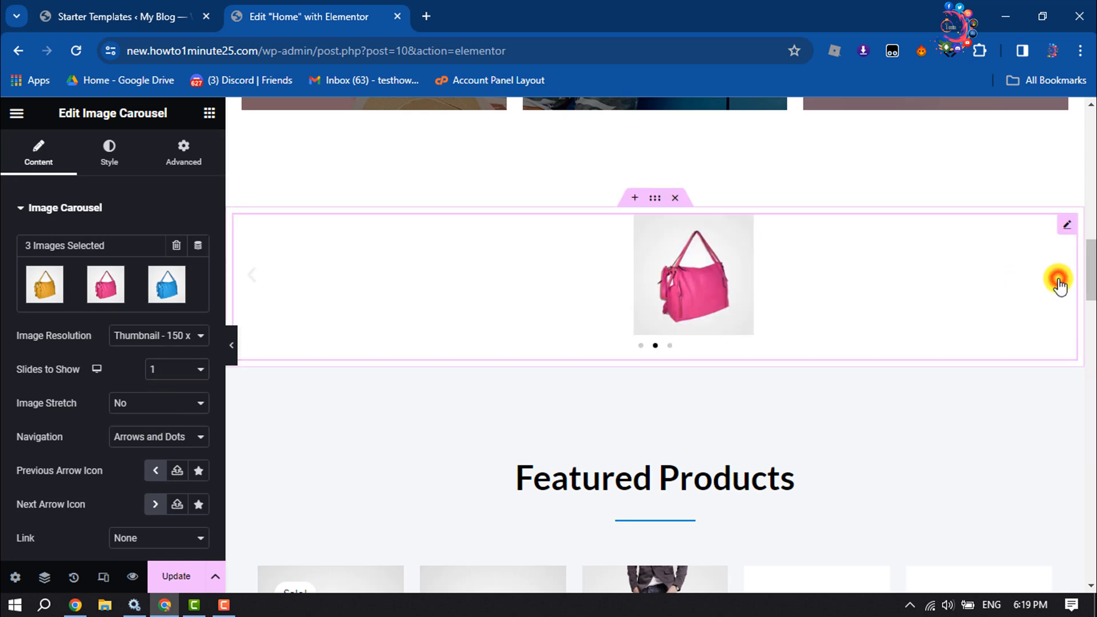
click(1058, 283)
click(1057, 283)
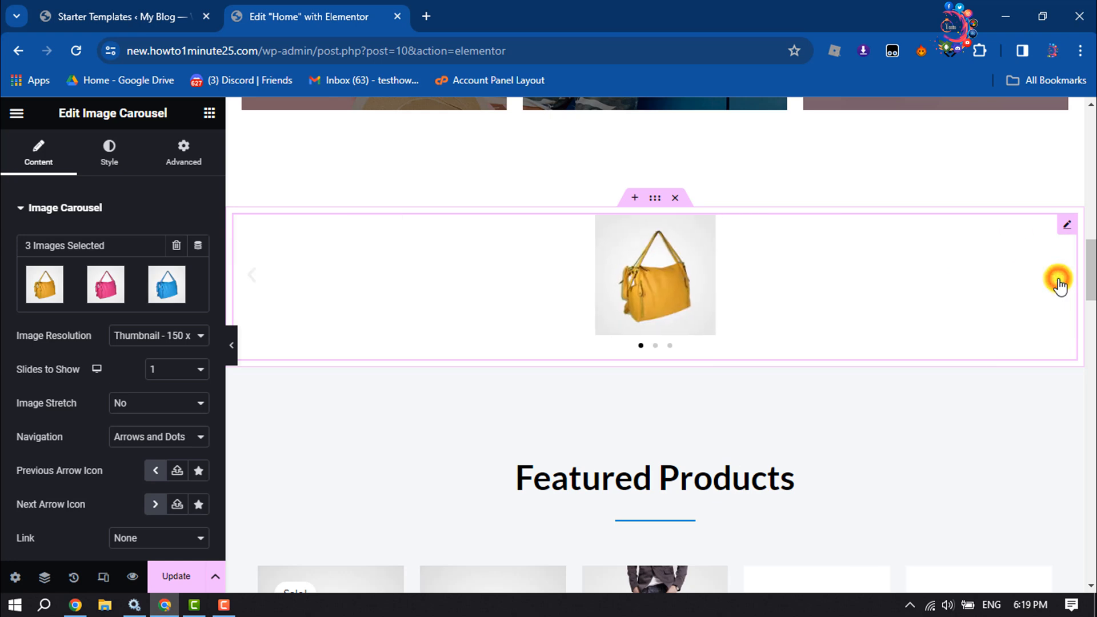
click(1057, 283)
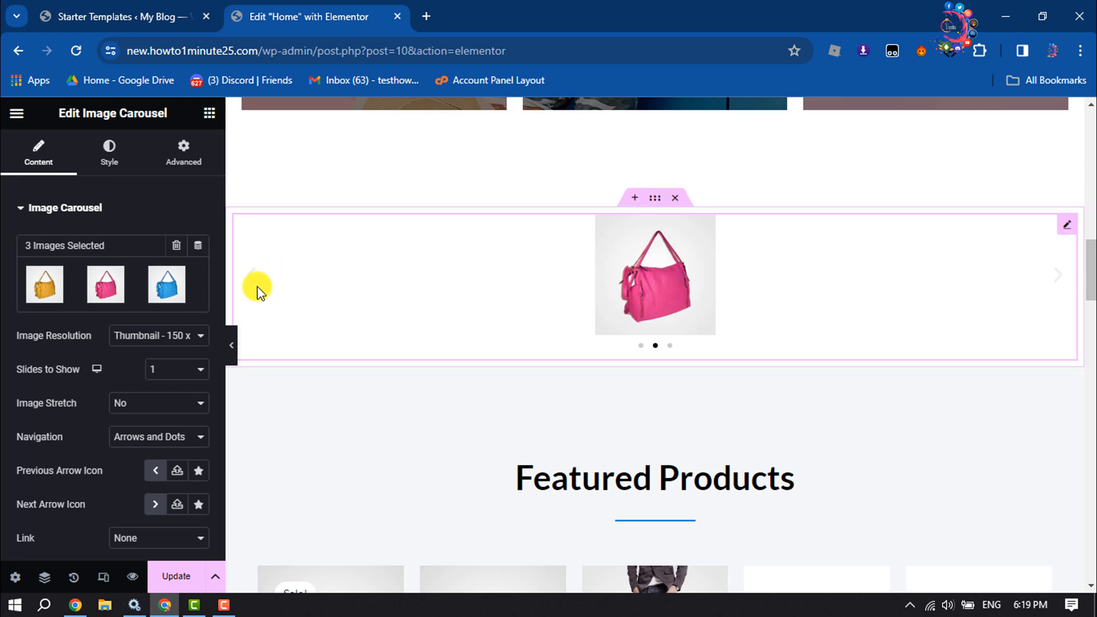
click(668, 346)
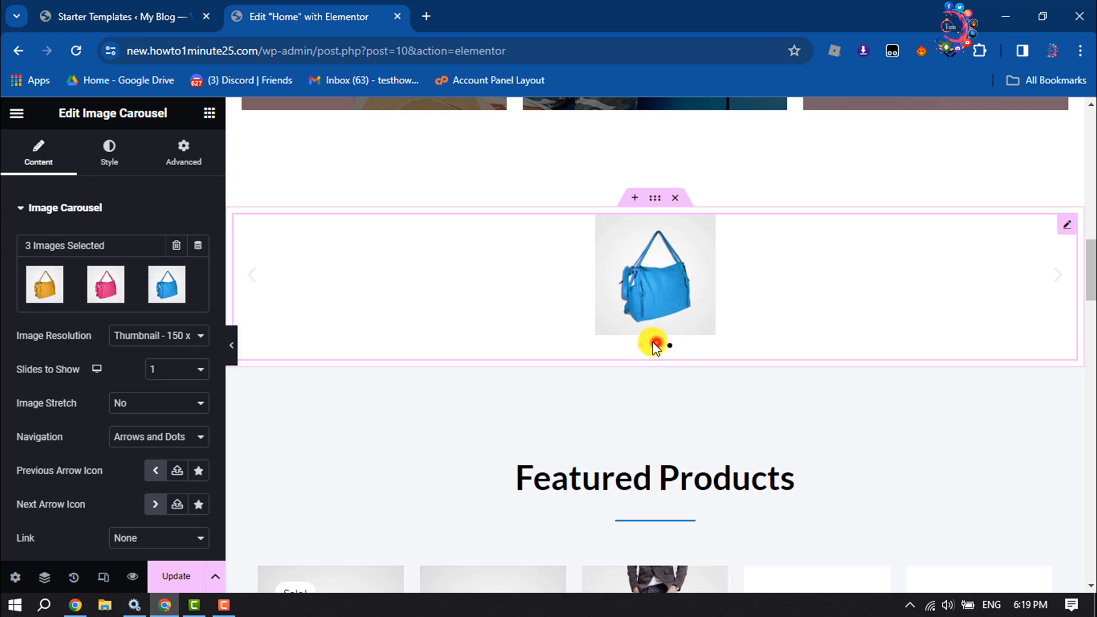
- Try the carousel's Navigation setting as Arrows, Dots and None, and return it to Arrows and Dots
click(152, 436)
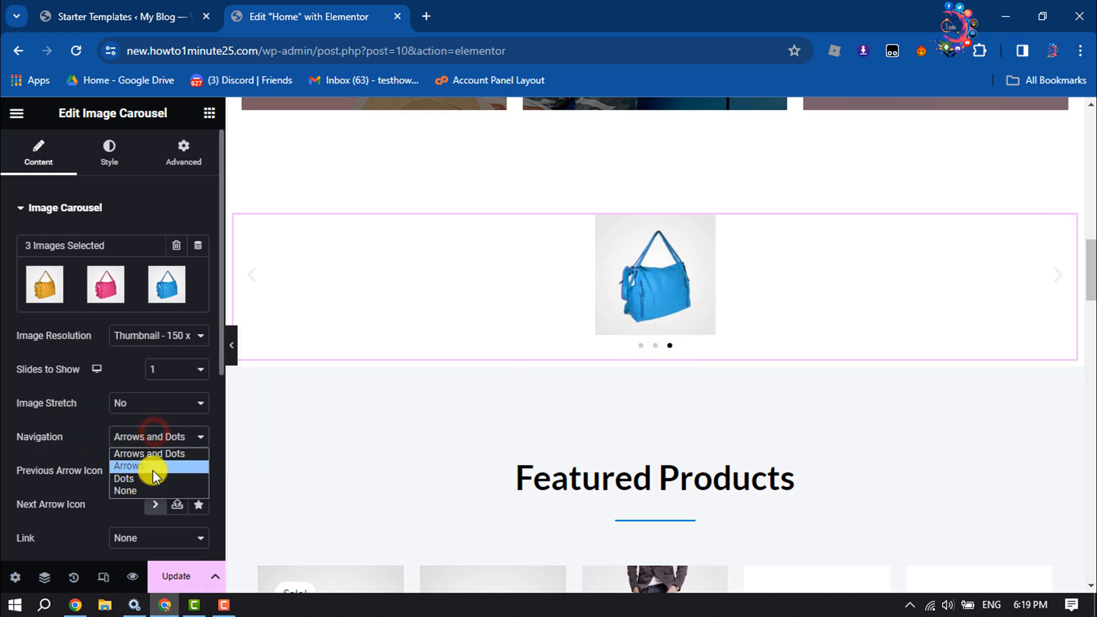
click(160, 465)
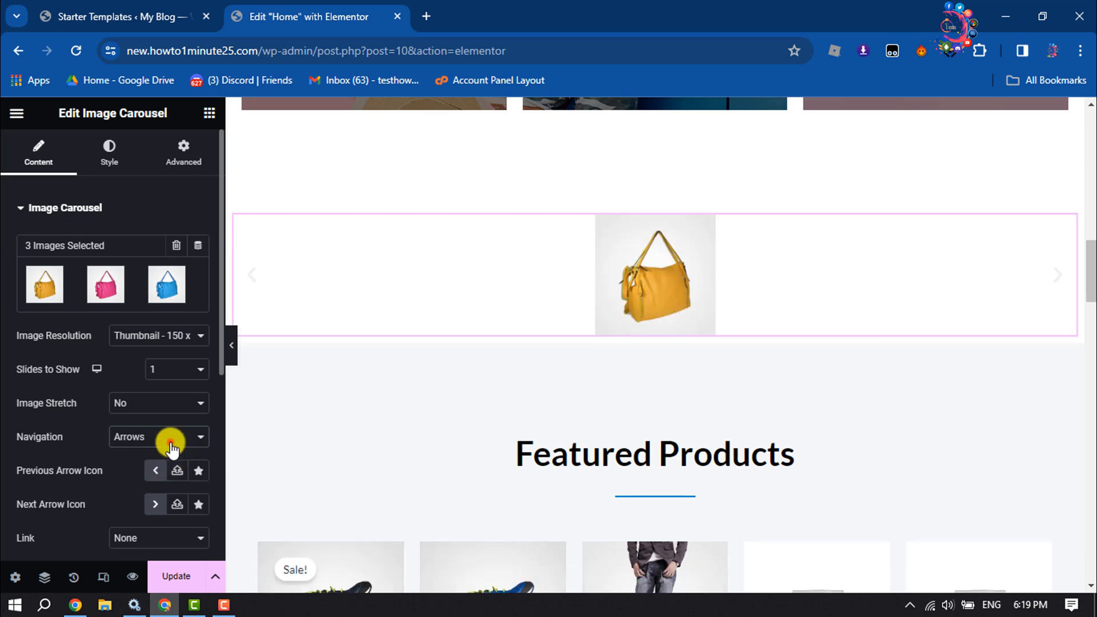
click(171, 448)
click(145, 478)
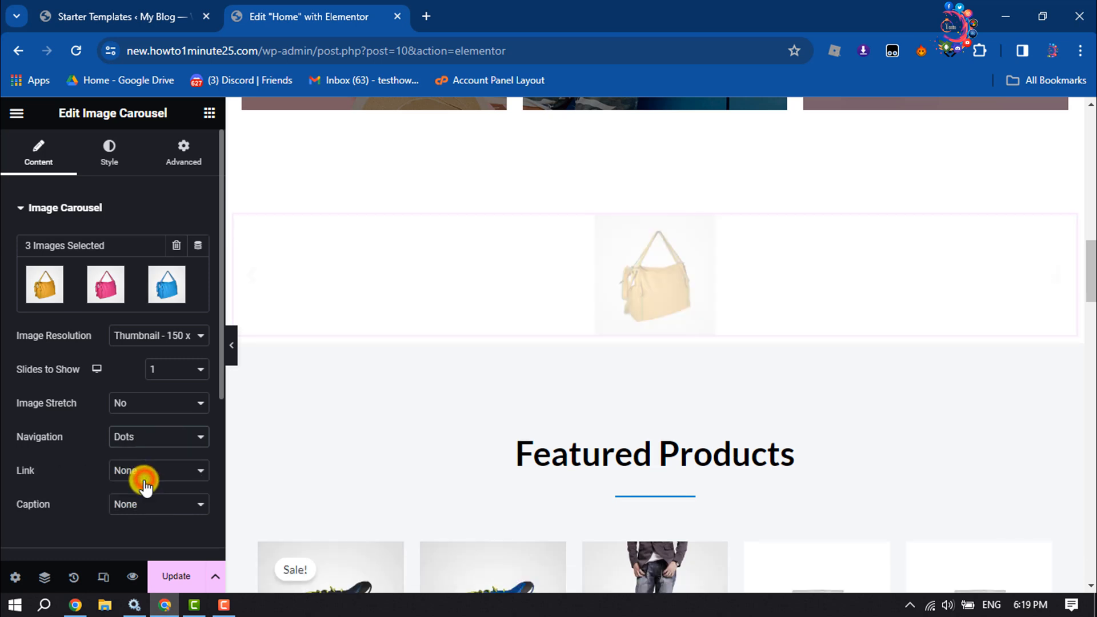
click(166, 439)
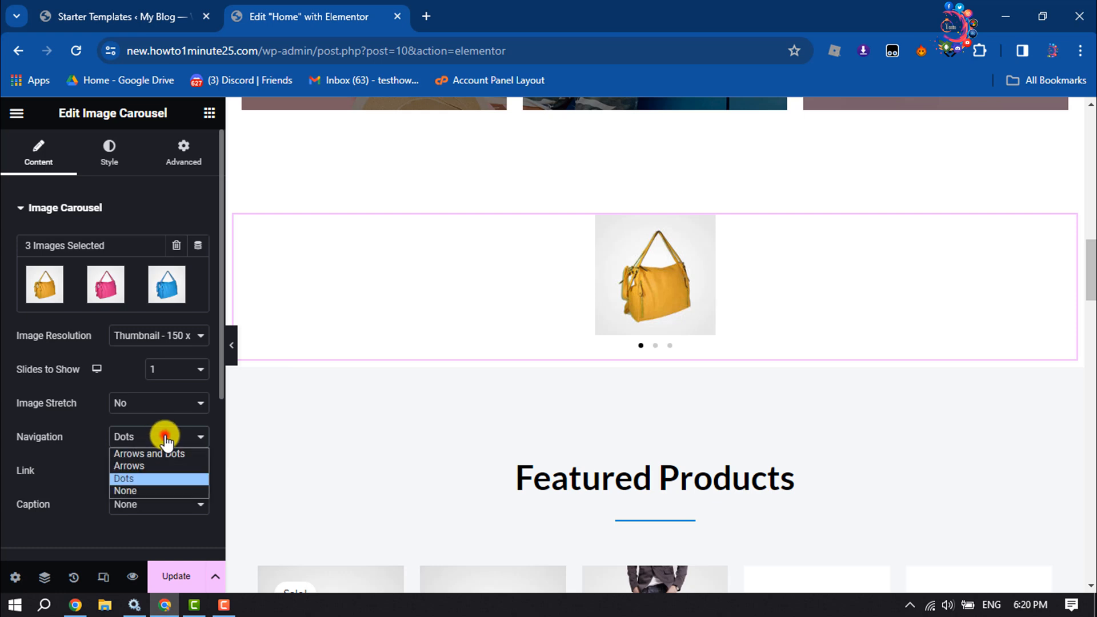
click(147, 491)
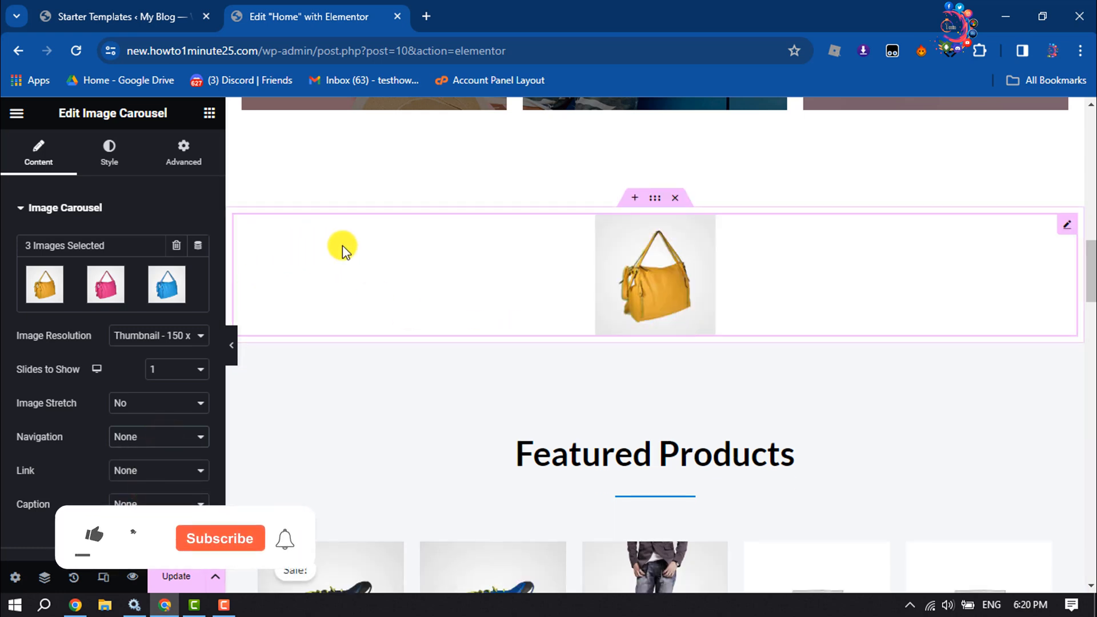
click(146, 435)
click(146, 454)
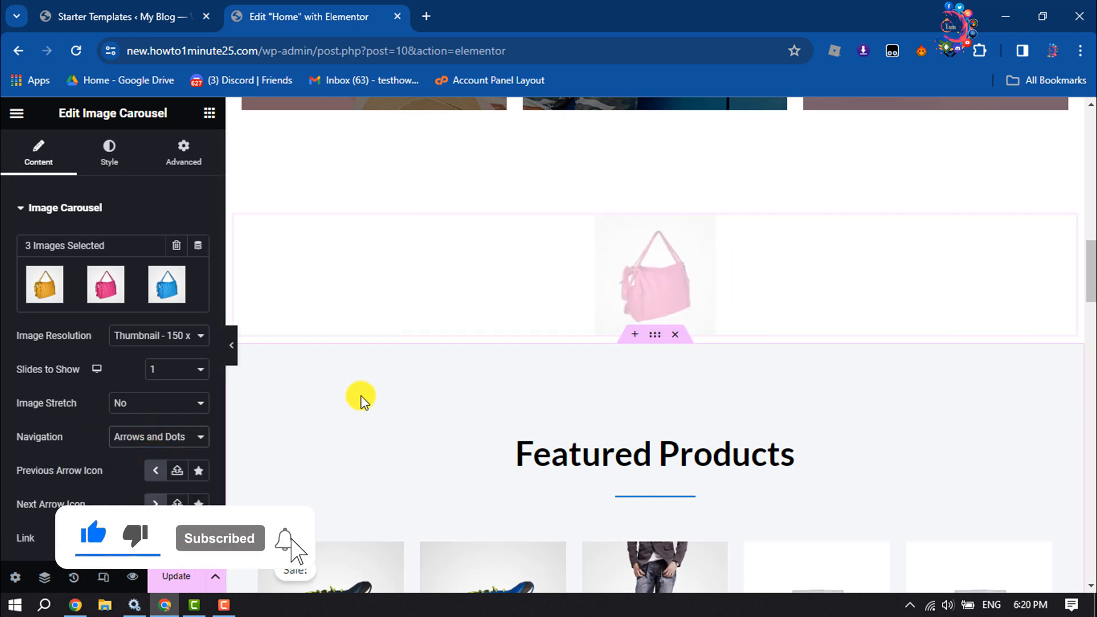
- Review the carousel's Caption choices without changing the setting
scroll(29, 457, down, 2)
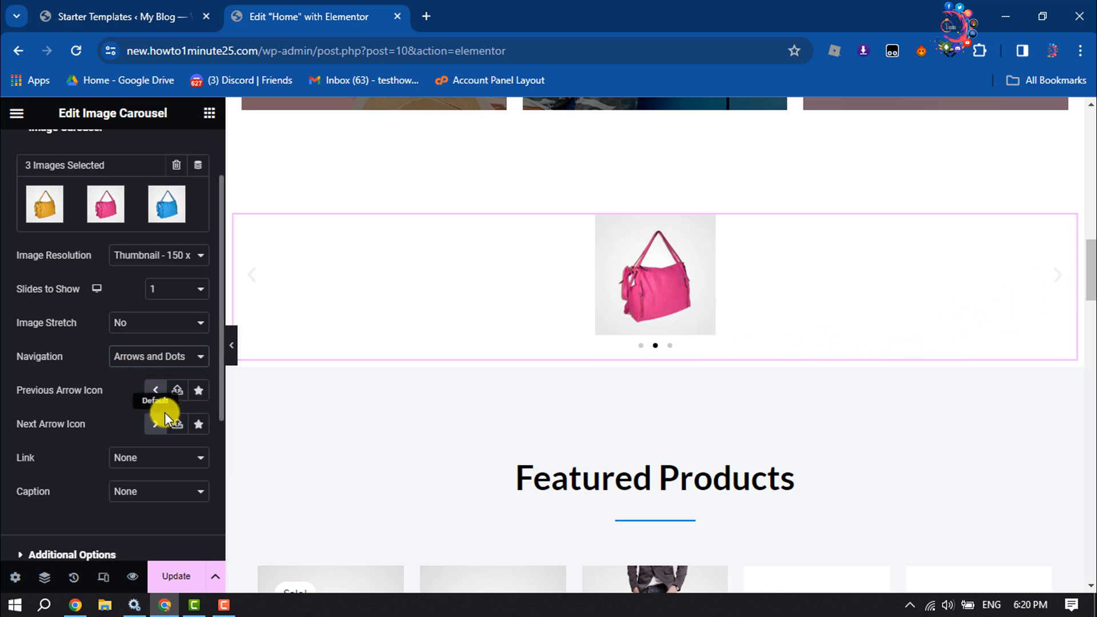
scroll(164, 413, down, 3)
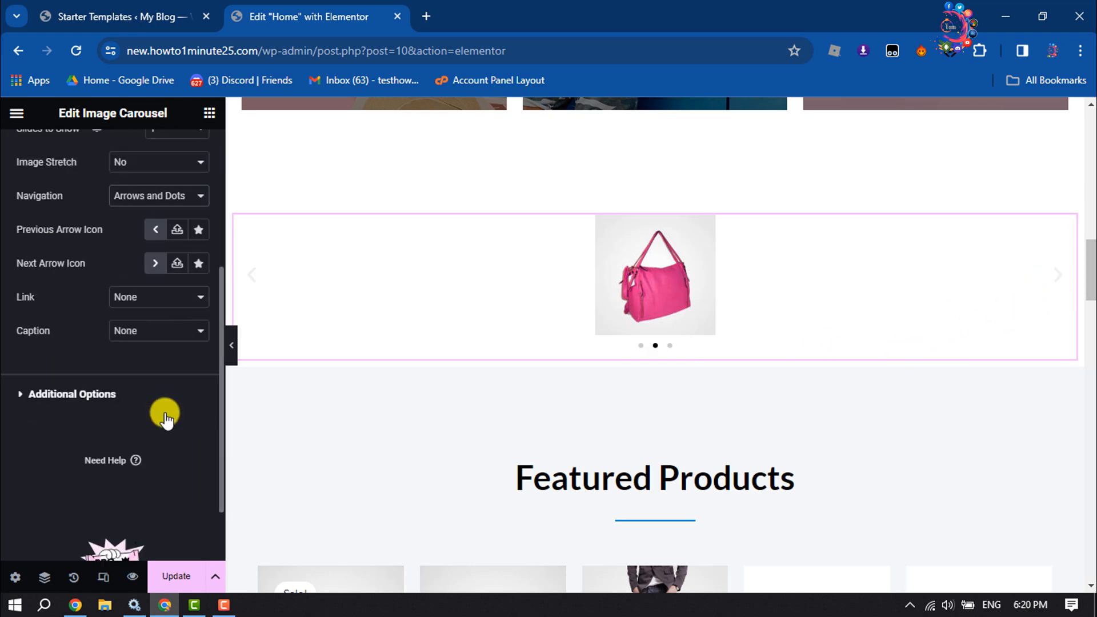
click(133, 331)
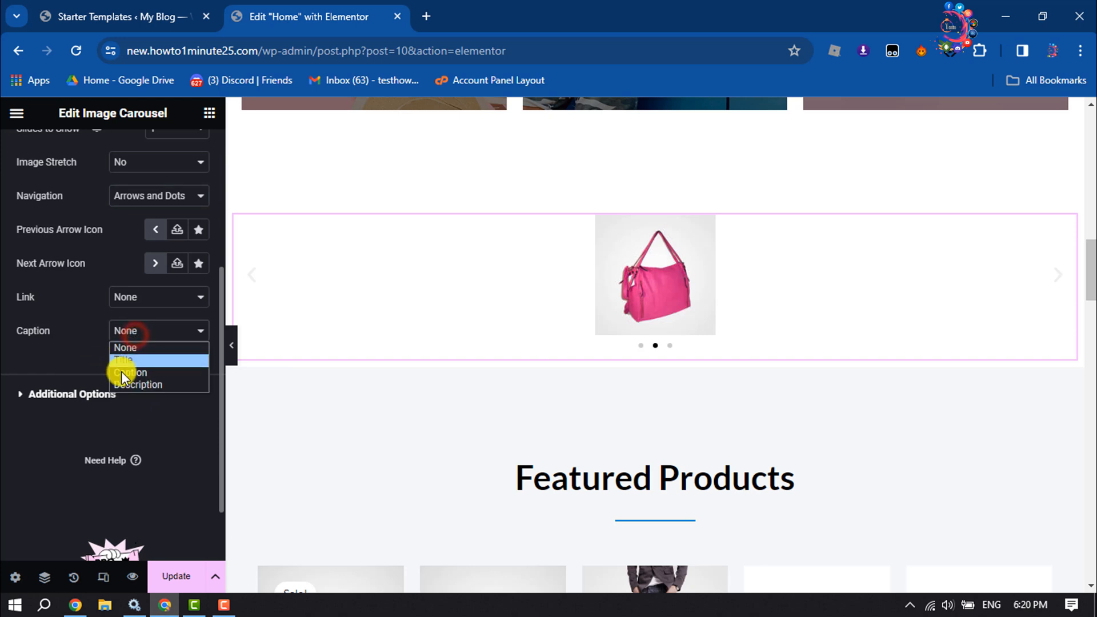
click(149, 352)
click(150, 336)
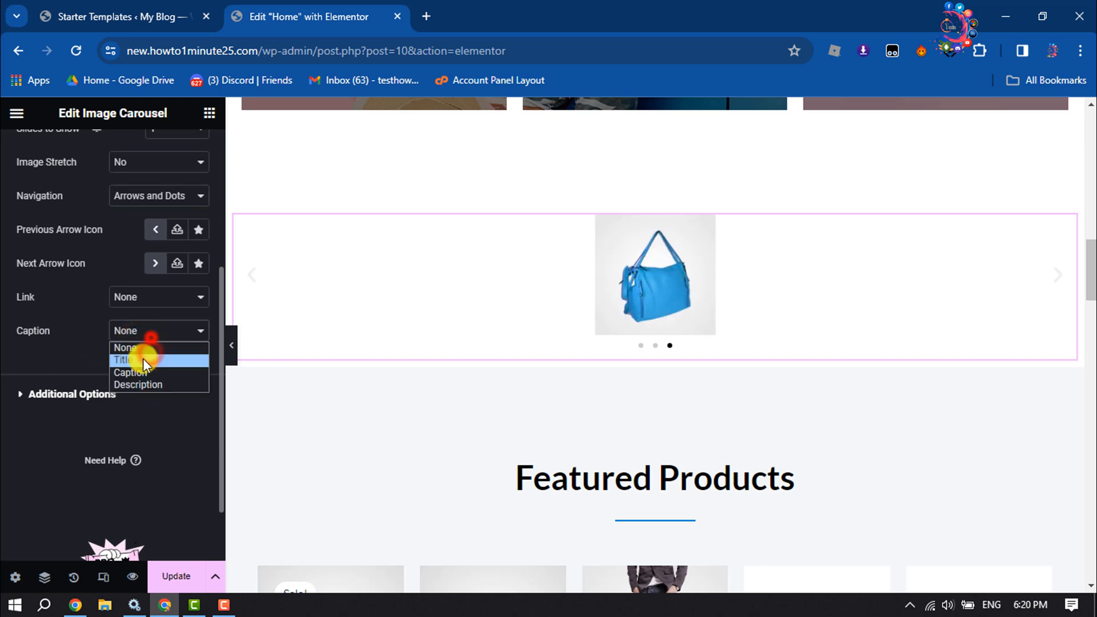
click(43, 369)
- Collapse the Image Carousel settings and expand the Additional Options section
scroll(43, 369, up, 4)
click(86, 208)
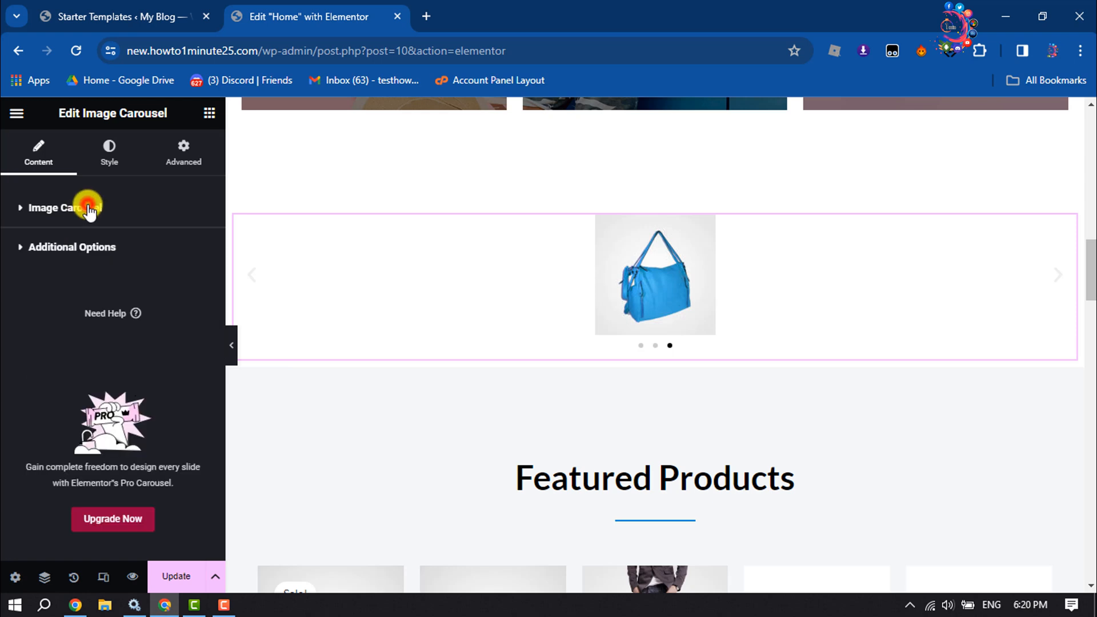
click(57, 248)
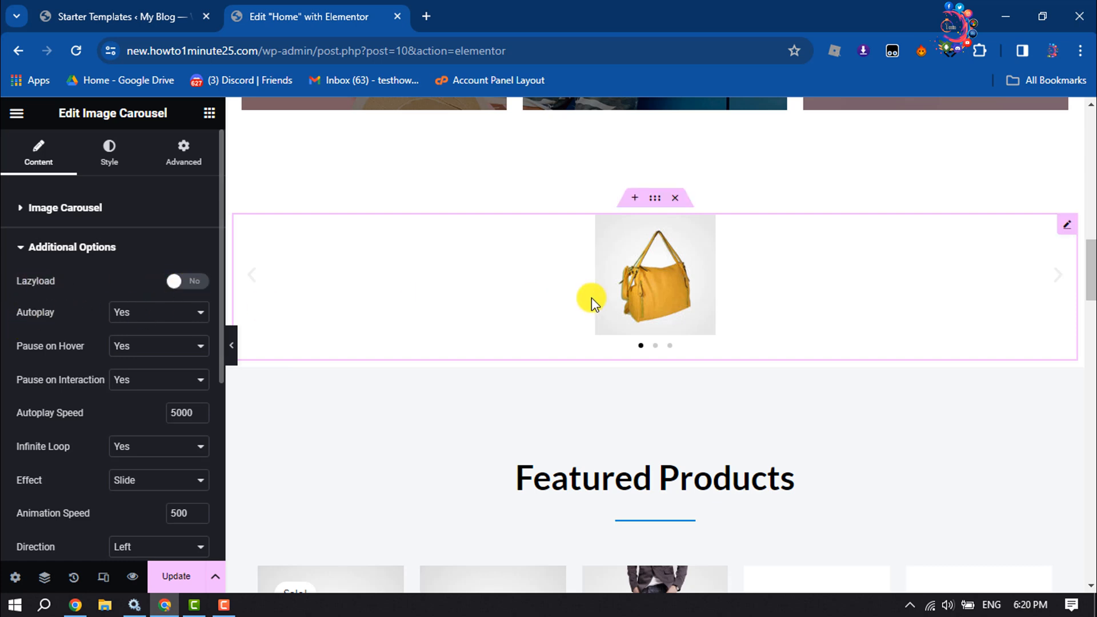
- Swipe the carousel to preview it, and review the Autoplay, Pause on Hover and Pause on Interaction choices without changing them
drag(701, 289, 675, 289)
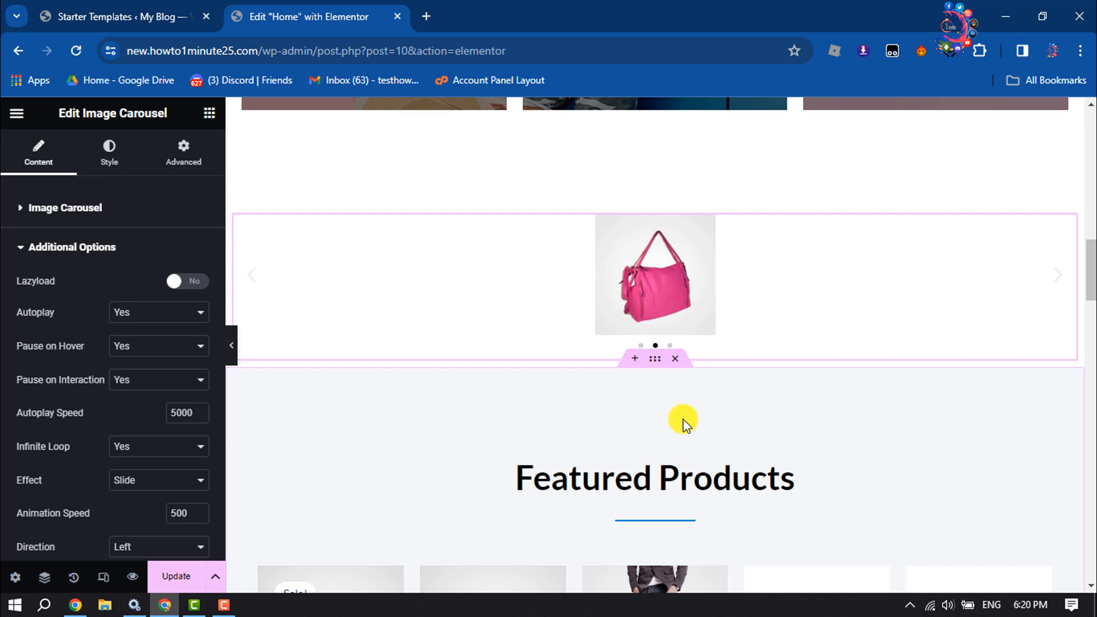
click(137, 314)
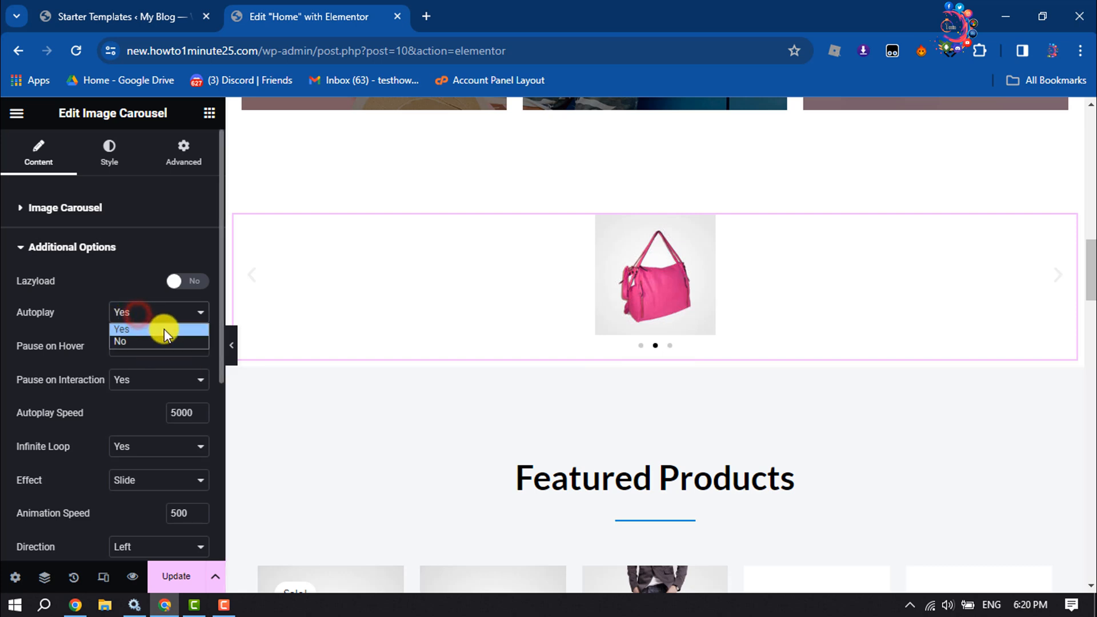
click(3, 343)
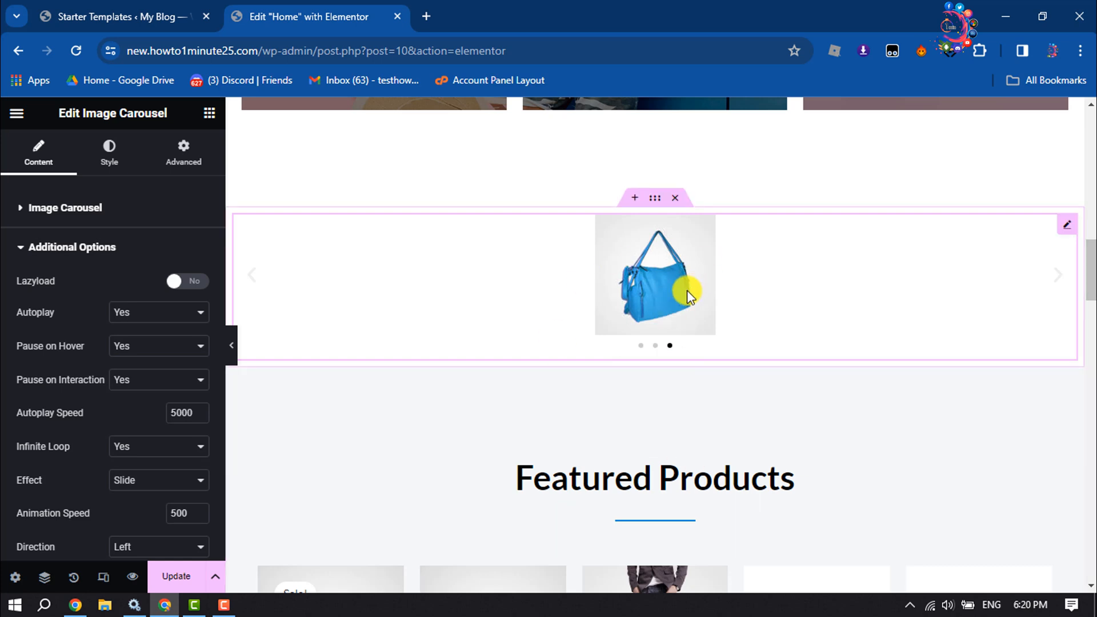
click(143, 348)
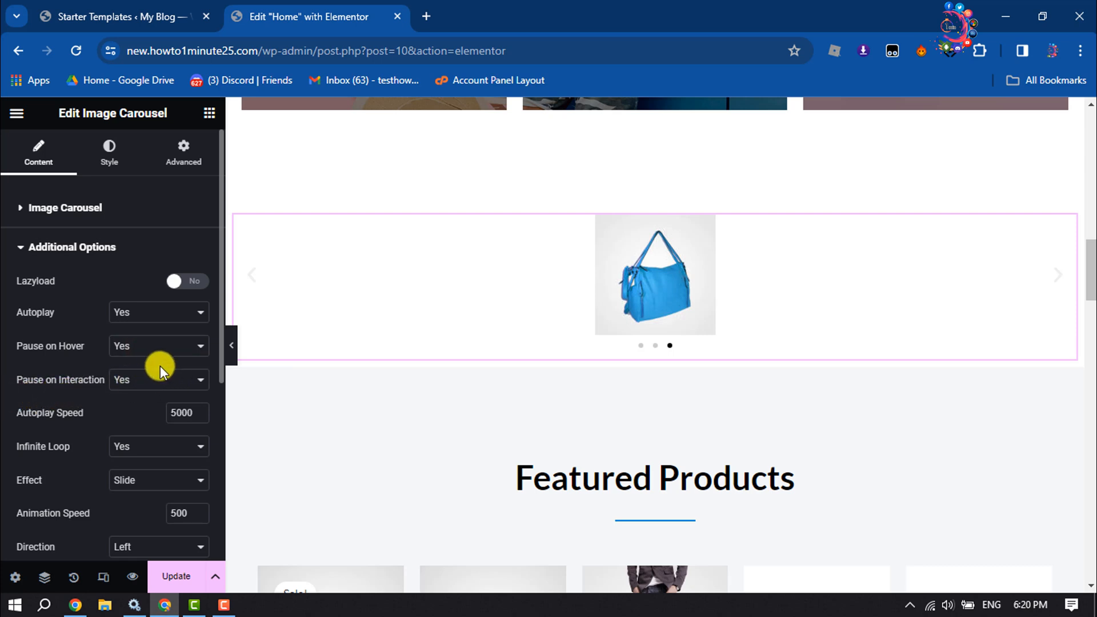
click(156, 381)
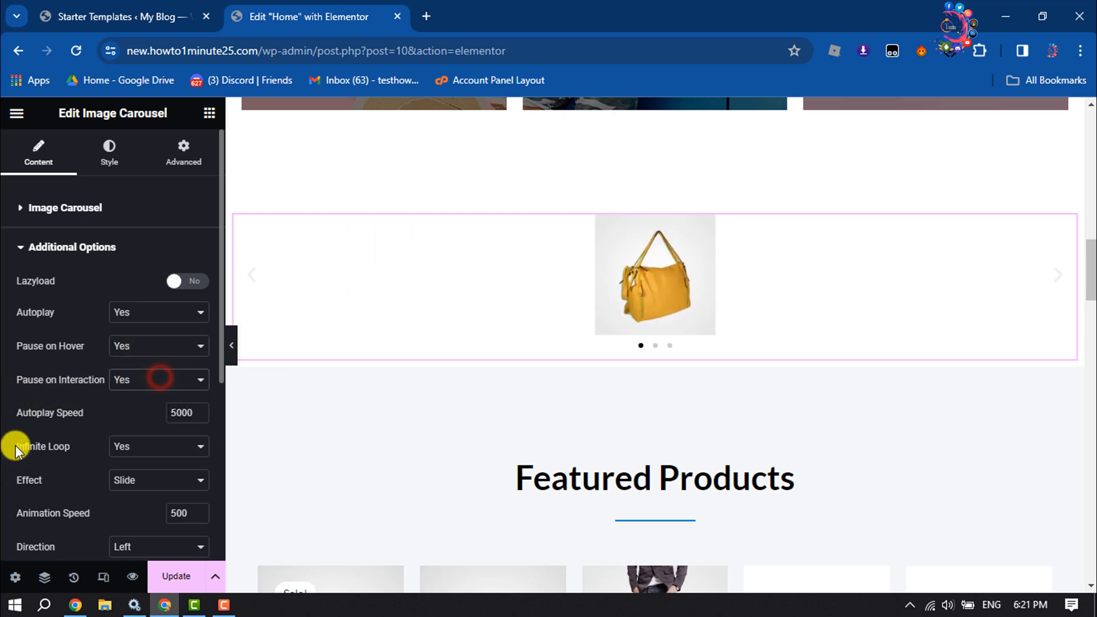
- Set the carousel's Autoplay Speed to 1000 and review the Infinite Loop choices, leaving loop enabled
click(191, 410)
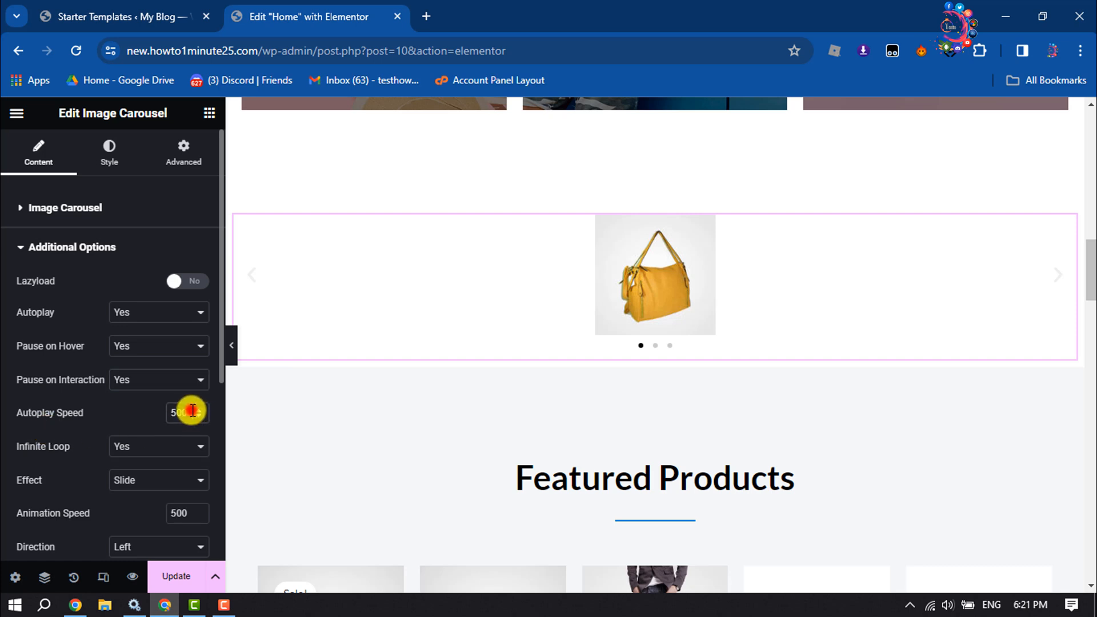
click(175, 410)
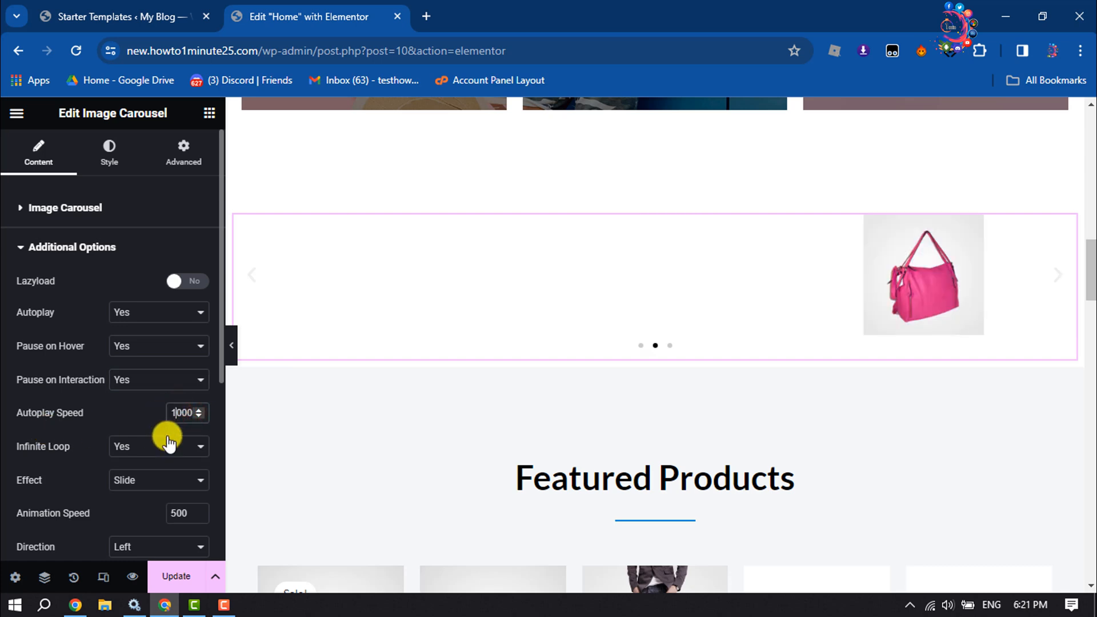
key(BackSpace)
text(1)
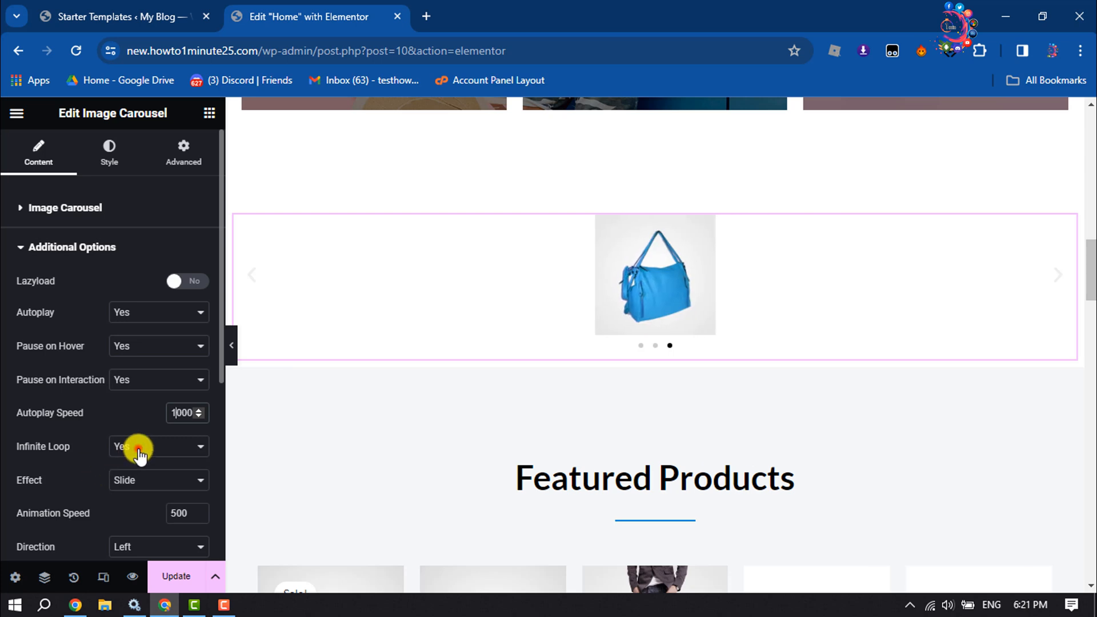
click(135, 448)
click(137, 457)
- Try the Fade effect on the carousel and set its Effect back to Slide
scroll(137, 457, down, 2)
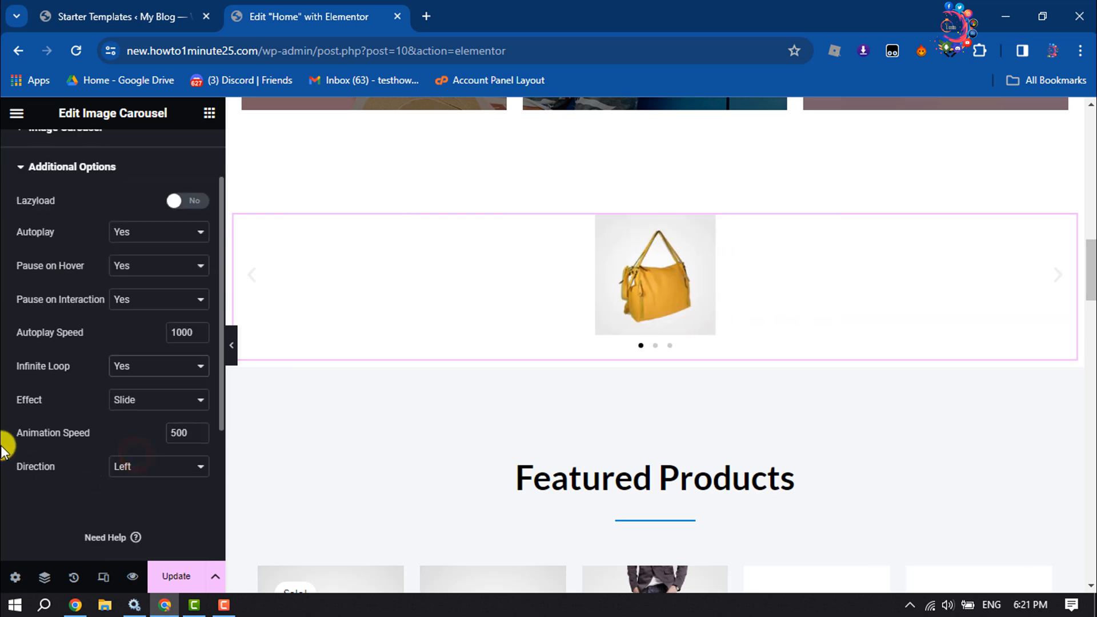
click(147, 405)
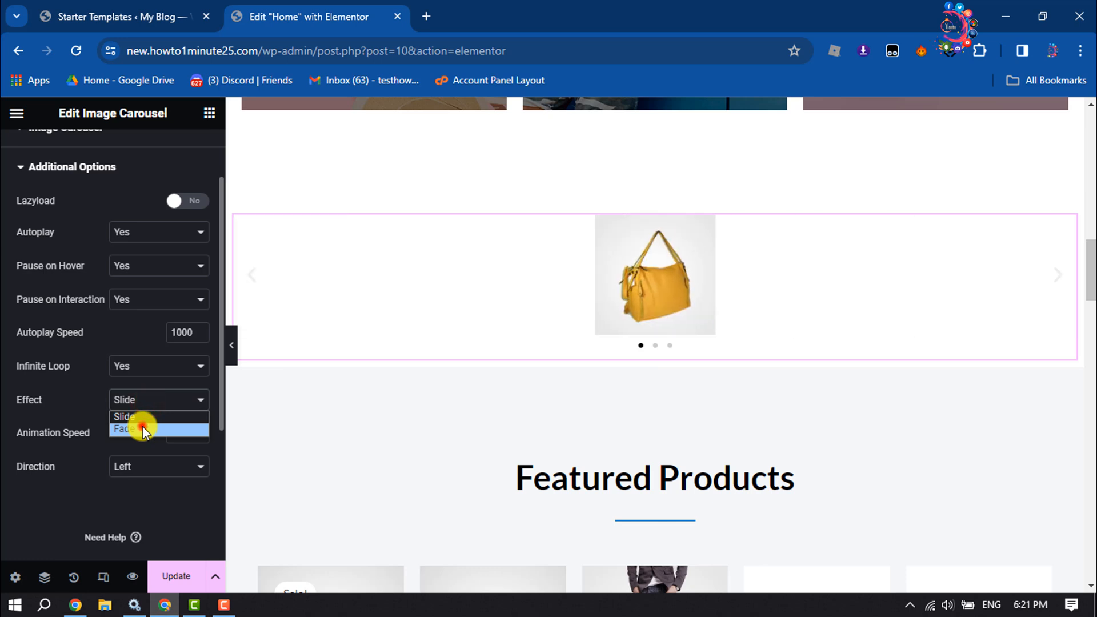
click(143, 428)
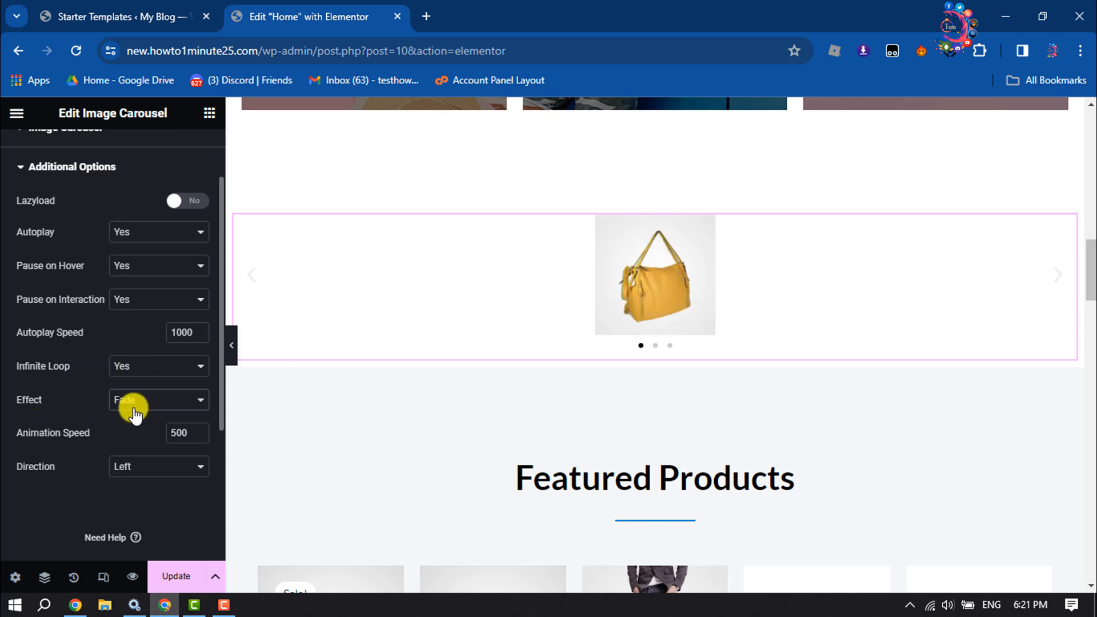
click(134, 410)
click(142, 414)
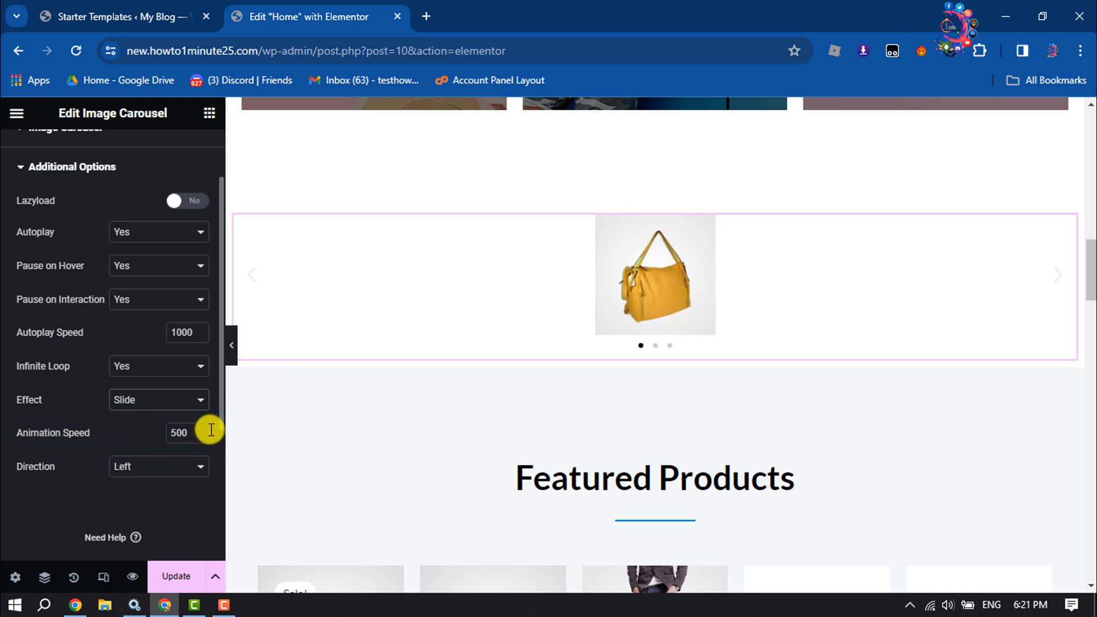
- Set the carousel's sliding Direction to Right
click(145, 466)
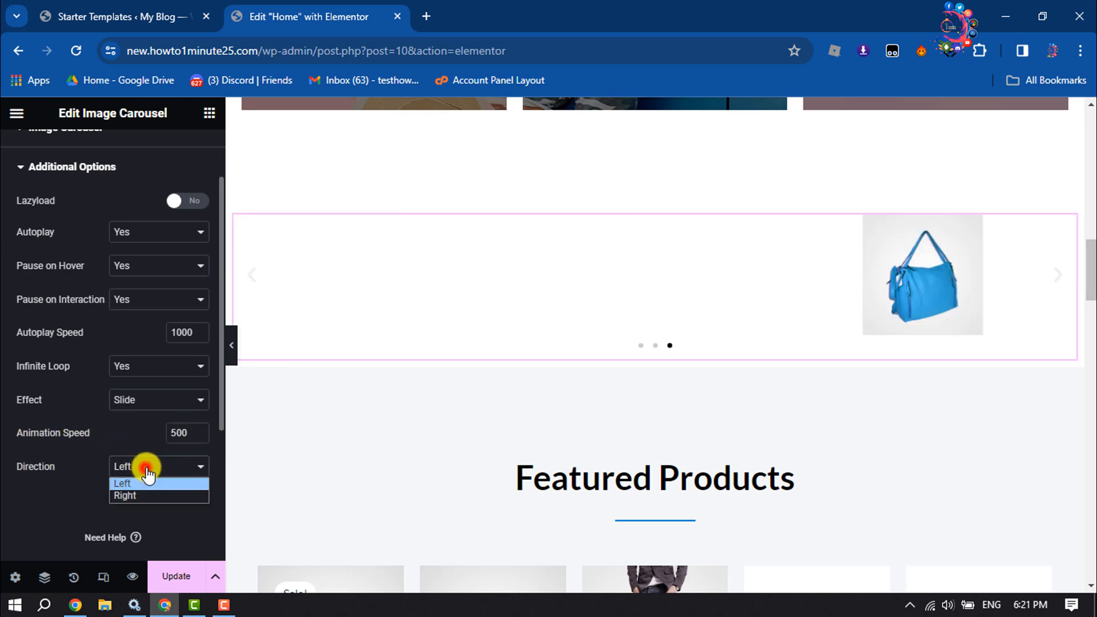
click(131, 496)
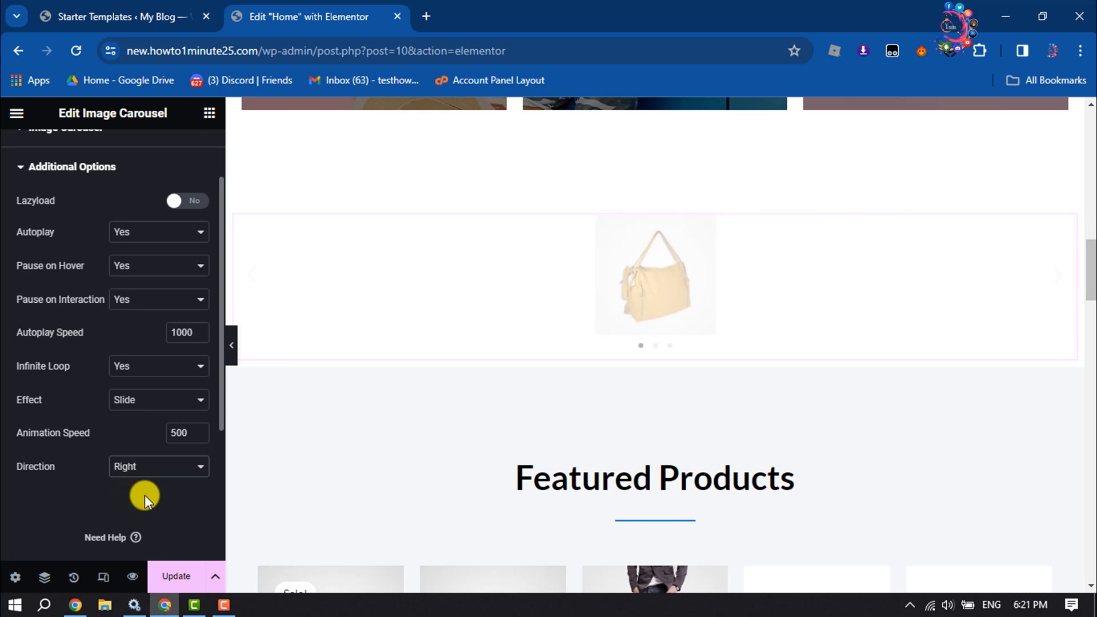